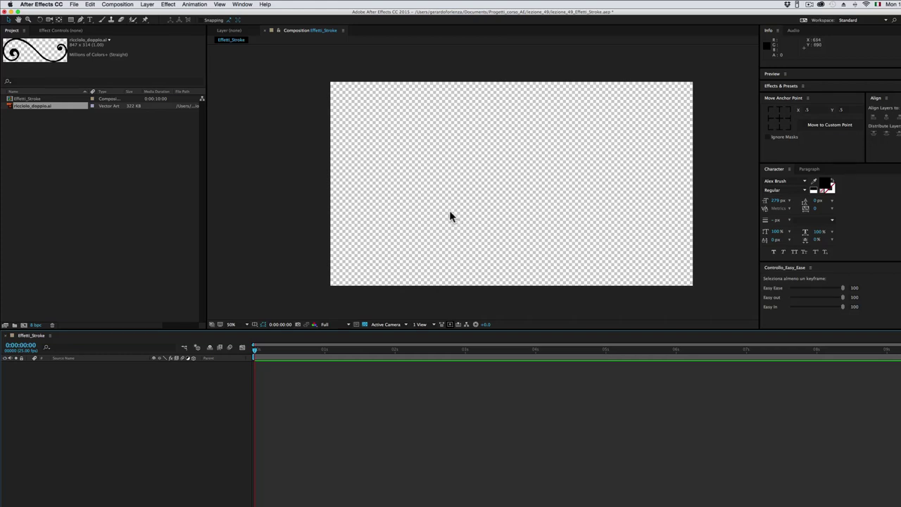
Drag ricciolo_doppio.ai from the Project panel into the Effetti_Stroke composition viewer.
left_click_drag(17, 111, 511, 189)
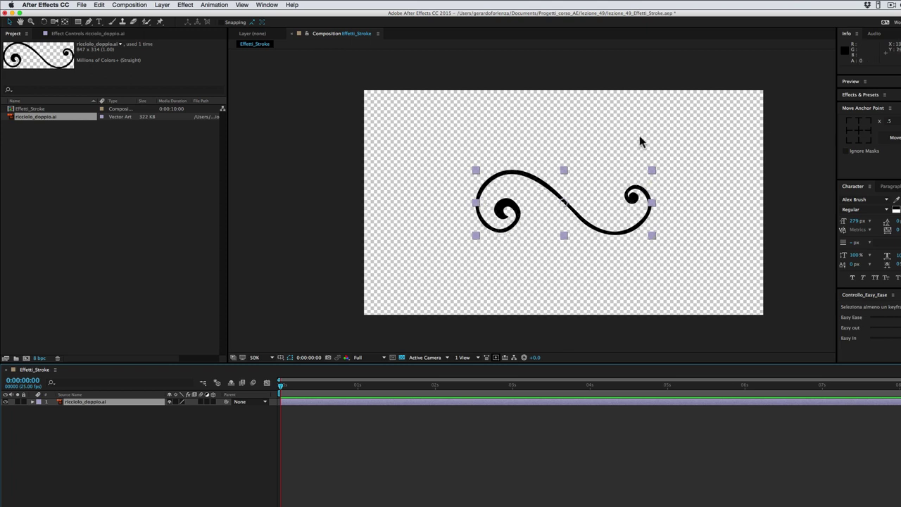
With the Pen tool at 100% zoom, trace mask points out around the left spiral.
left_click(89, 23)
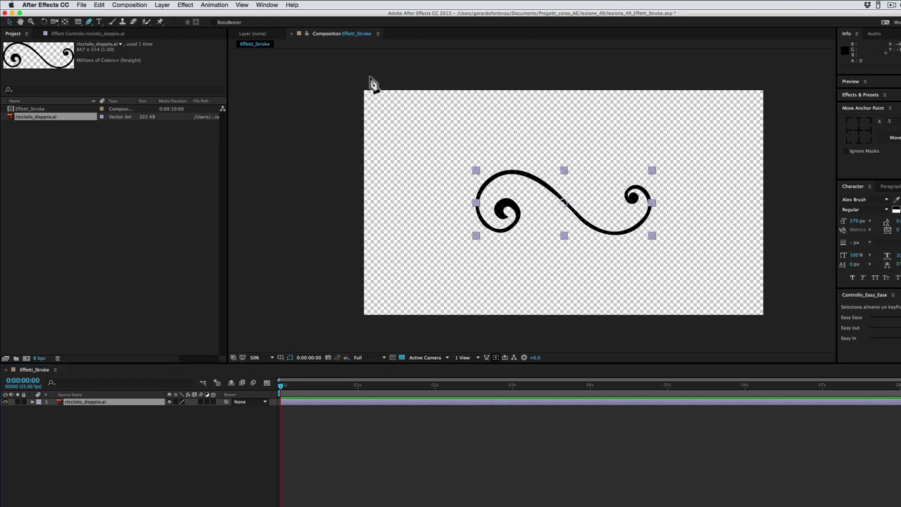
scroll(506, 218, "up", 2)
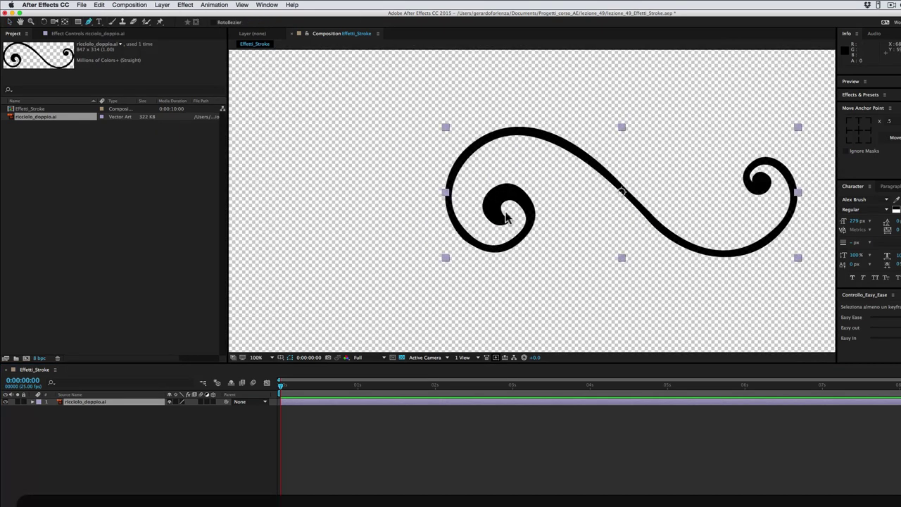
left_click_drag(575, 235, 525, 235)
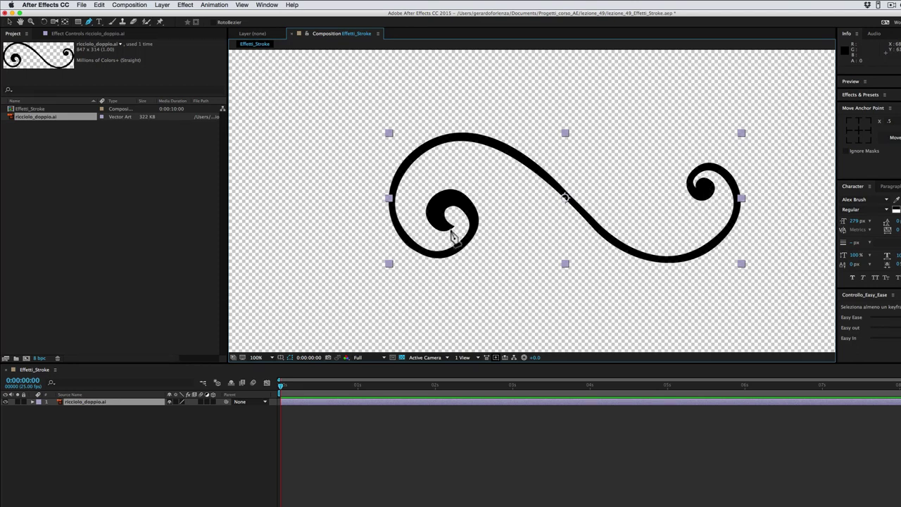
left_click(449, 229)
left_click(435, 219)
left_click(434, 206)
left_click(443, 195)
left_click(464, 197)
left_click(473, 215)
left_click(469, 240)
left_click(451, 255)
left_click(413, 250)
Extend the mask along the top curve and down through the S-curve.
left_click(395, 222)
left_click(395, 191)
left_click(405, 163)
left_click(434, 145)
left_click(471, 139)
left_click(508, 149)
left_click(549, 183)
left_click(593, 222)
left_click(622, 247)
left_click(666, 260)
Continue the mask around the right spiral, ending at its centre.
left_click(703, 254)
left_click(730, 226)
left_click(739, 199)
left_click(732, 179)
left_click(715, 165)
left_click(693, 168)
left_click(690, 181)
left_click(700, 198)
left_click(713, 189)
left_click(702, 182)
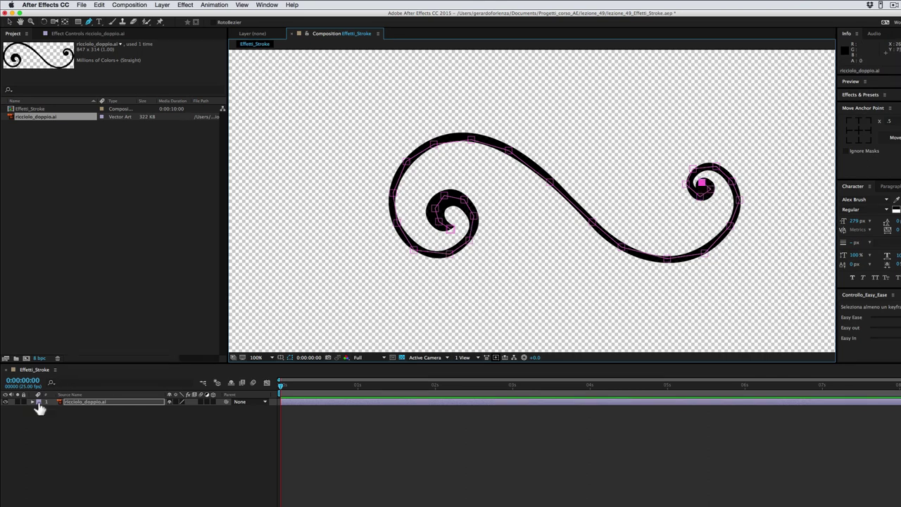
Expand the ricciolo_doppio.ai layer to show Mask 1, then bring up Effect > Generate.
left_click(31, 401)
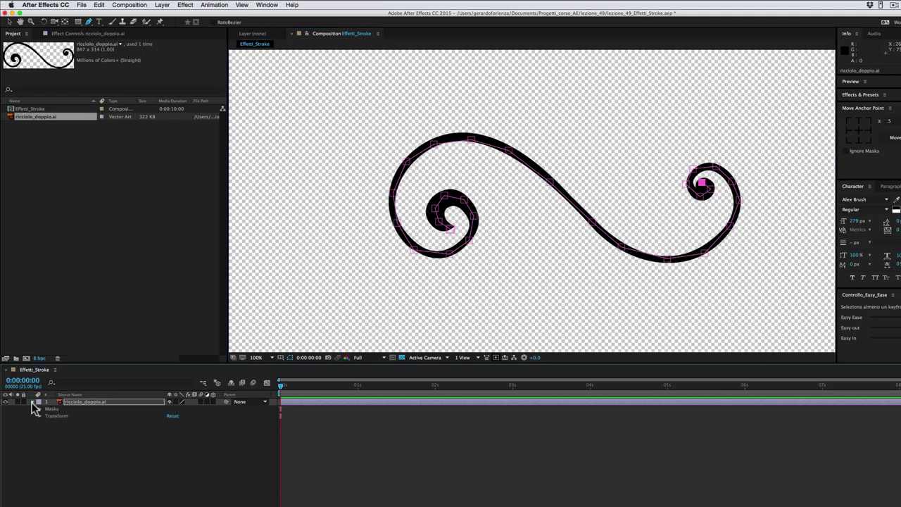
left_click(39, 408)
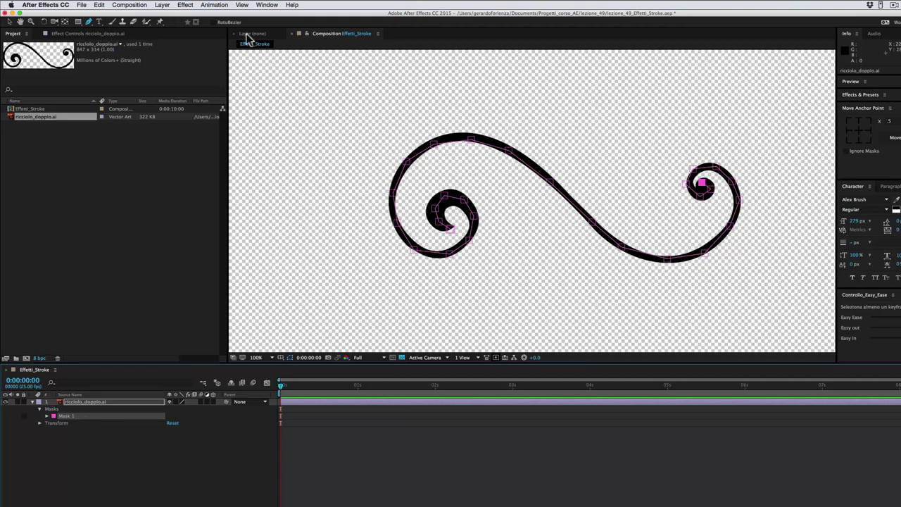
left_click(185, 5)
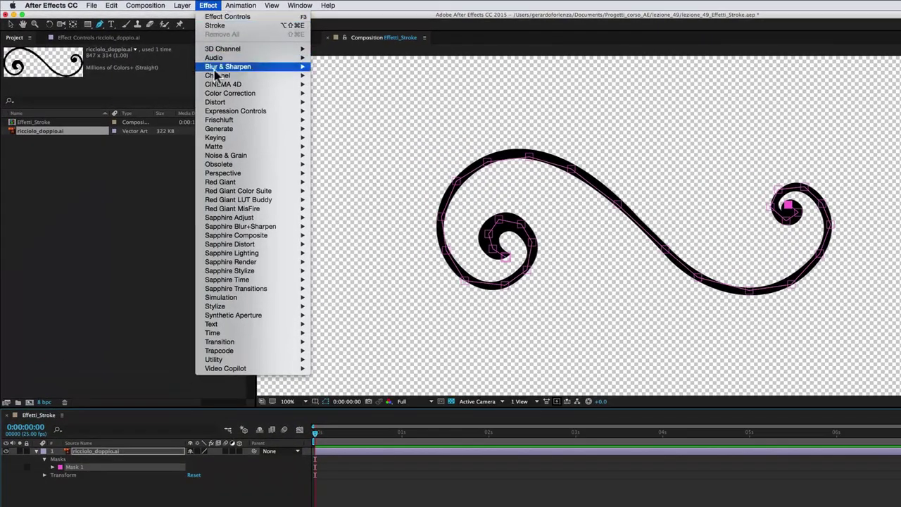
mouse_move(194, 116)
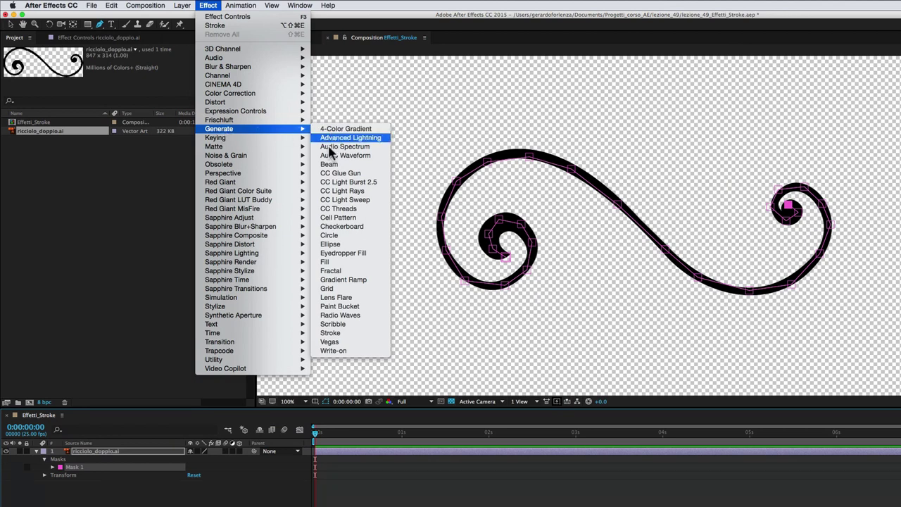
Apply the Stroke effect to the curl layer, with Path set to Mask 1.
left_click(341, 331)
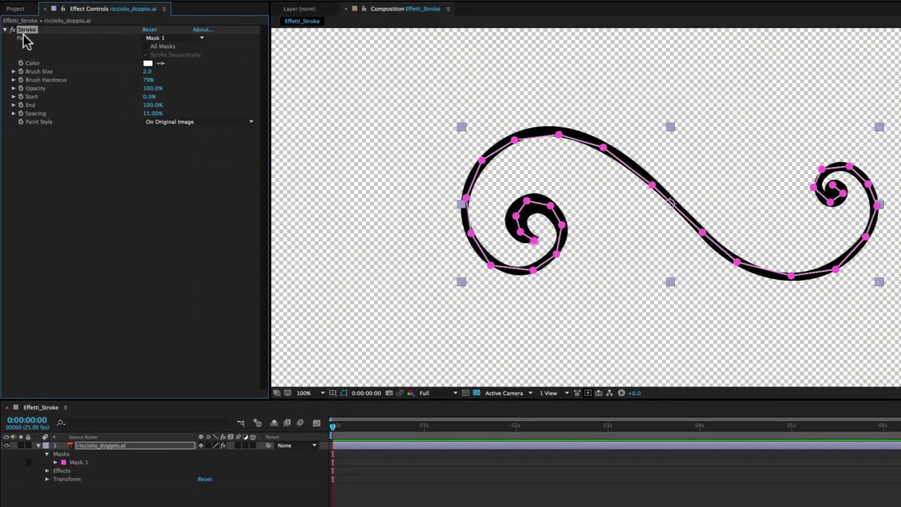
left_click(161, 38)
left_click(158, 38)
left_click(165, 39)
left_click(161, 40)
left_click(179, 40)
left_click(179, 42)
scroll(502, 142, "up", 2)
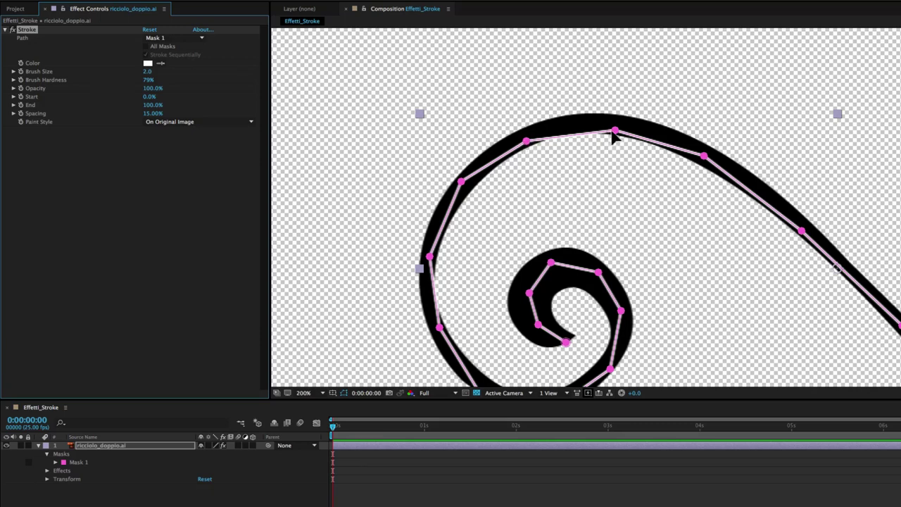
scroll(629, 156, "down", 2)
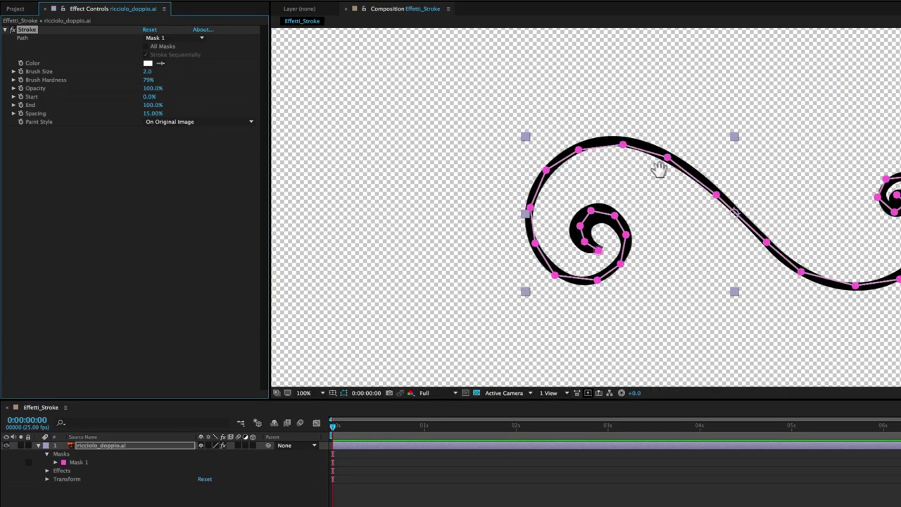
left_click_drag(658, 169, 627, 166)
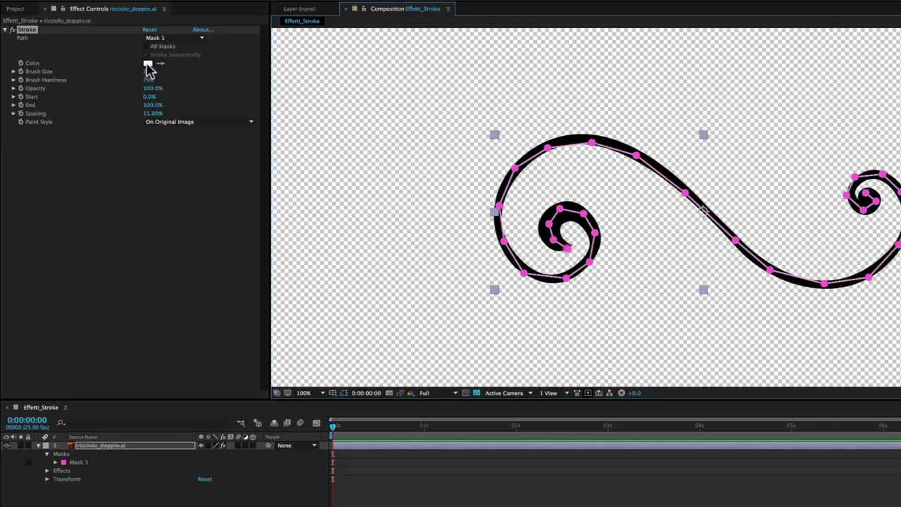
Set the Stroke colour to red EC1212 and its Brush Size to 27.9.
left_click(147, 64)
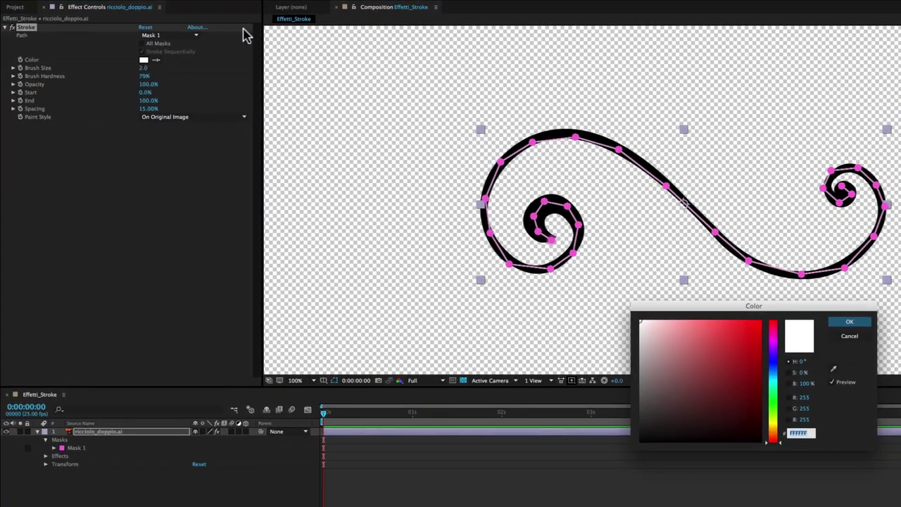
left_click_drag(688, 348, 750, 330)
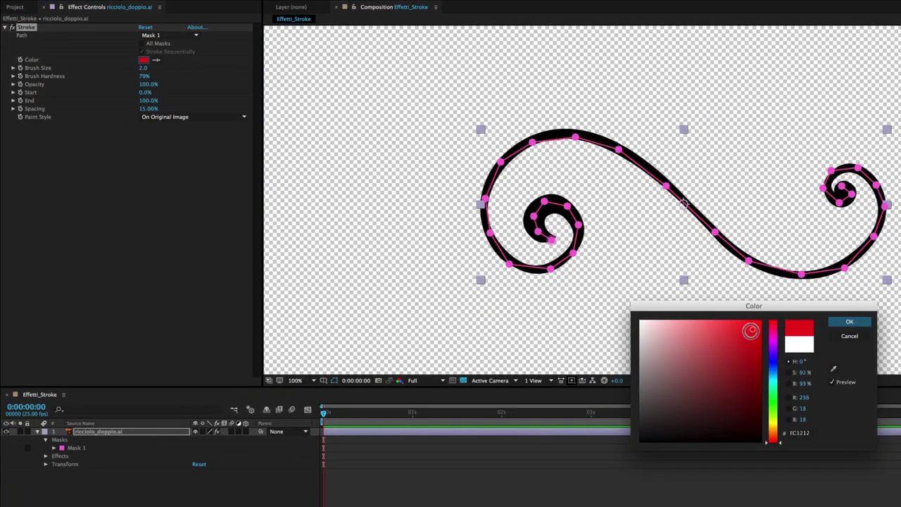
left_click(859, 325)
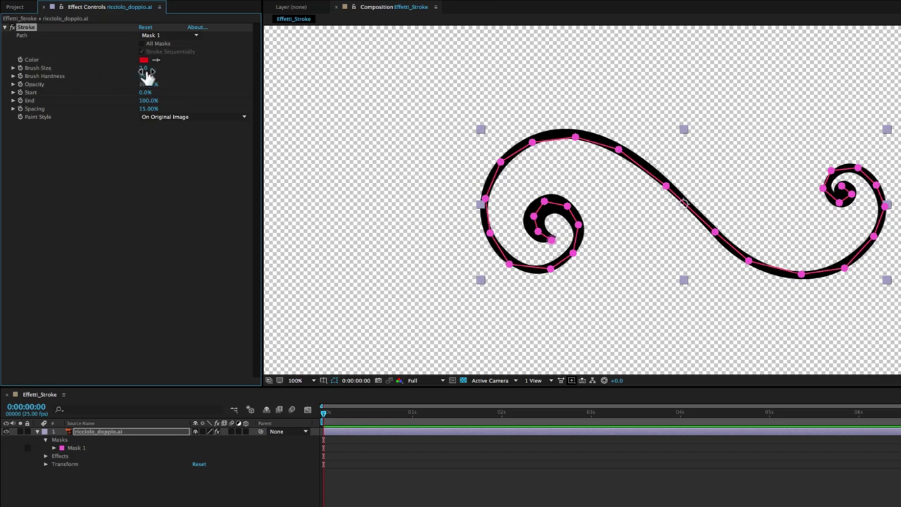
left_click_drag(146, 70, 223, 65)
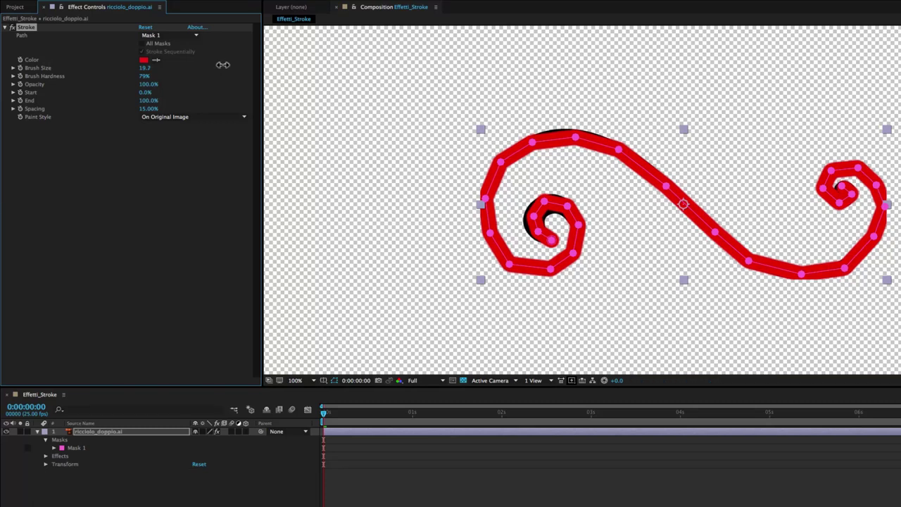
left_click_drag(222, 65, 264, 66)
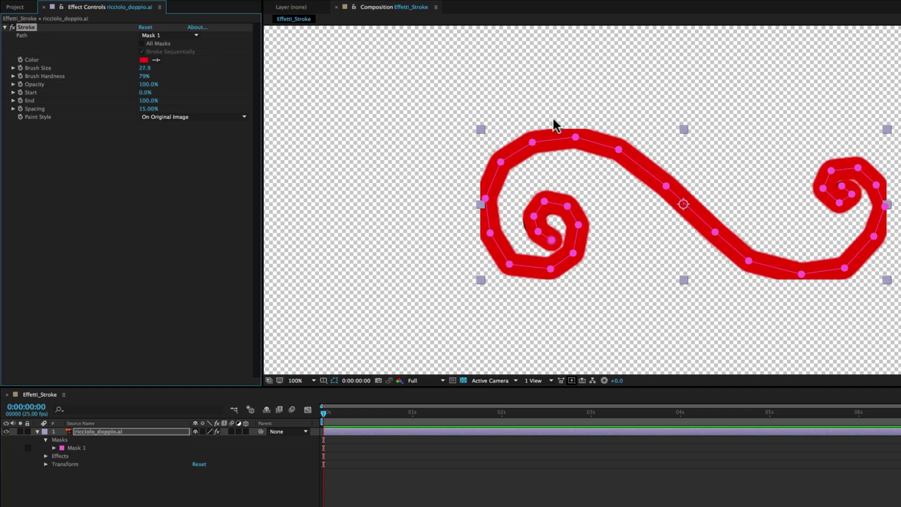
Test the Stroke's Start and End values, leaving both at 0%.
left_click(544, 204)
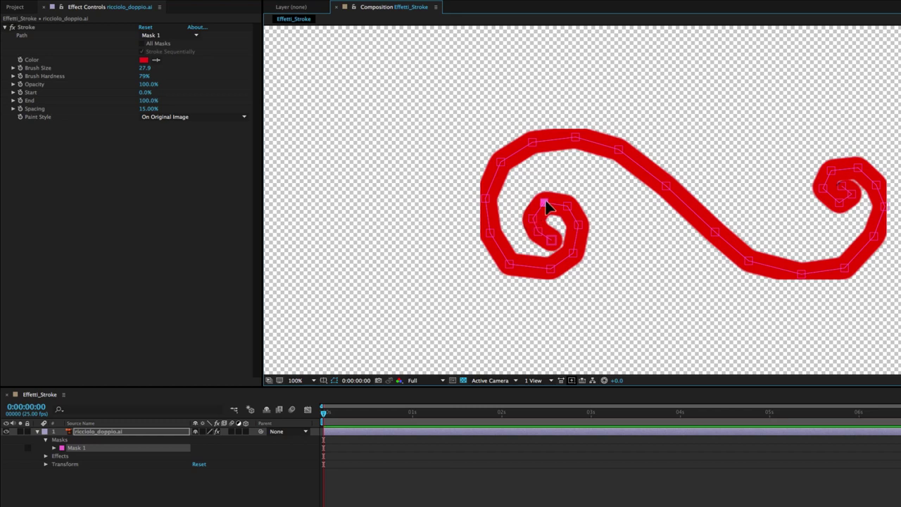
left_click(842, 185)
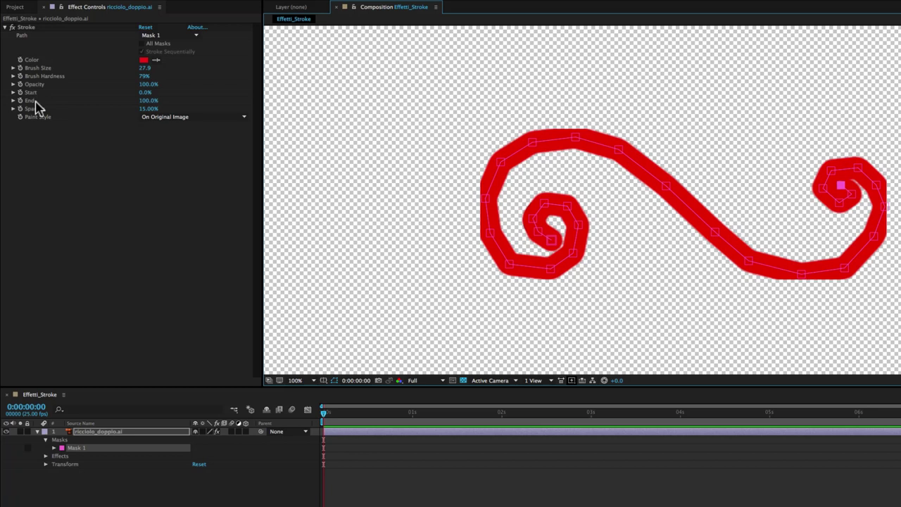
left_click(146, 99)
mouse_move(144, 93)
left_mouse_down()
mouse_move(176, 93)
mouse_move(136, 93)
left_mouse_up()
left_click_drag(152, 101, 91, 97)
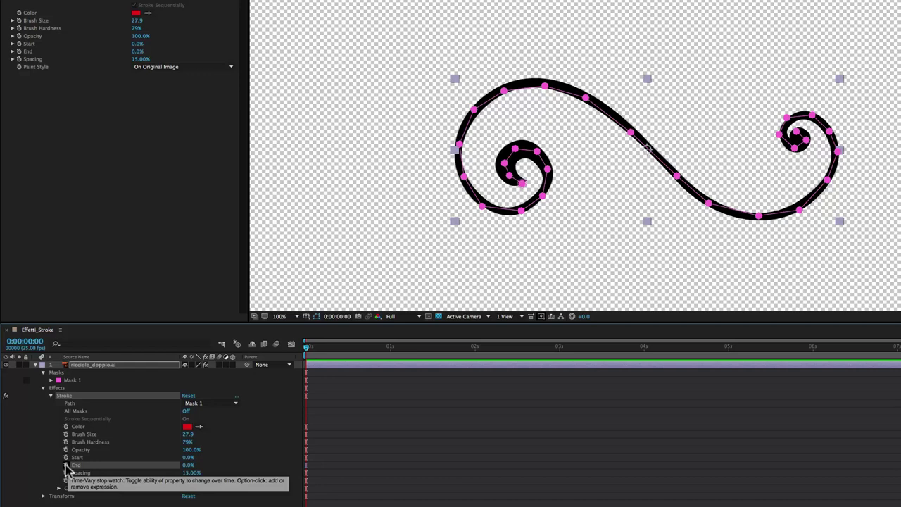
Keyframe the Stroke End at 0% at 0:00 and at 100% at 2 seconds.
left_click(65, 464)
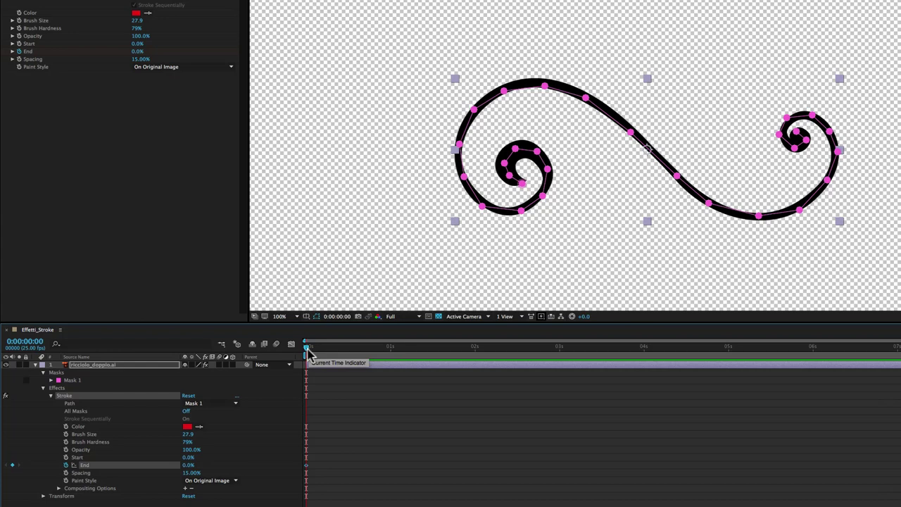
left_click_drag(307, 349, 476, 360)
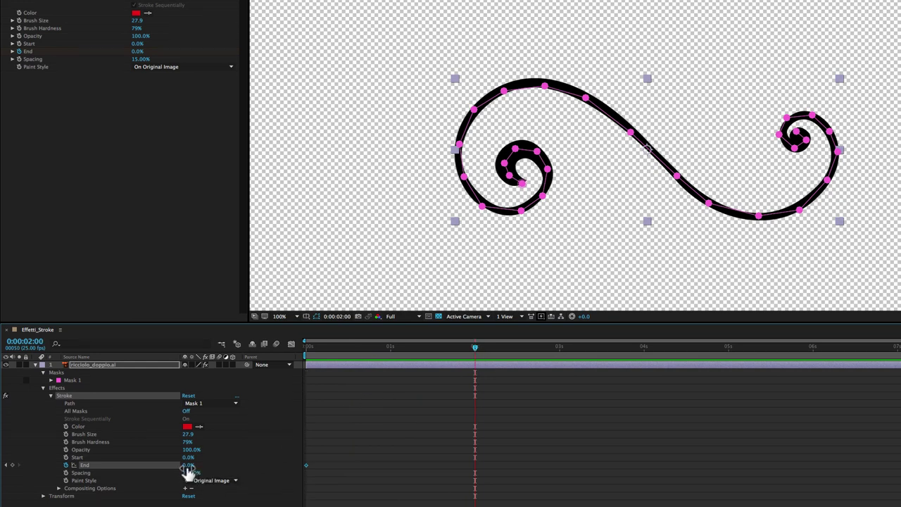
left_click_drag(189, 470, 245, 469)
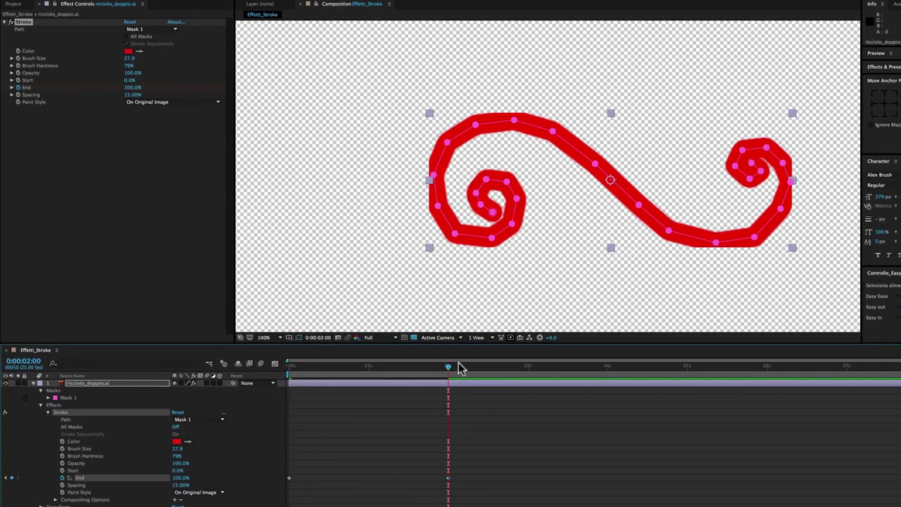
key("space")
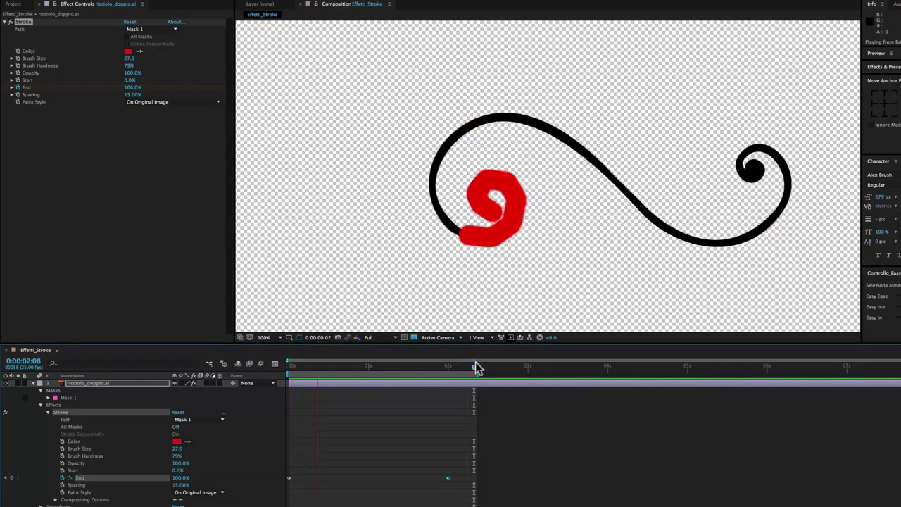
key("space")
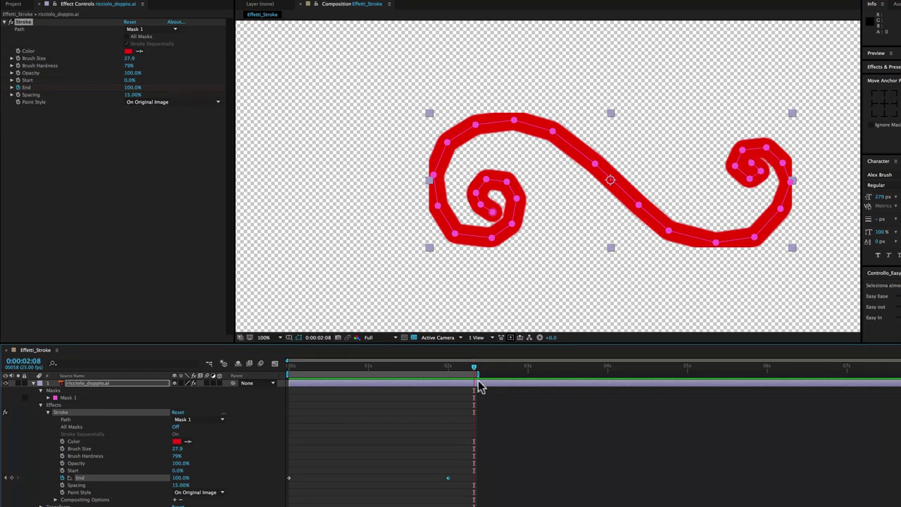
Try Paint Style On Transparent, then switch it to Reveal Original Image.
left_click_drag(454, 368, 371, 362)
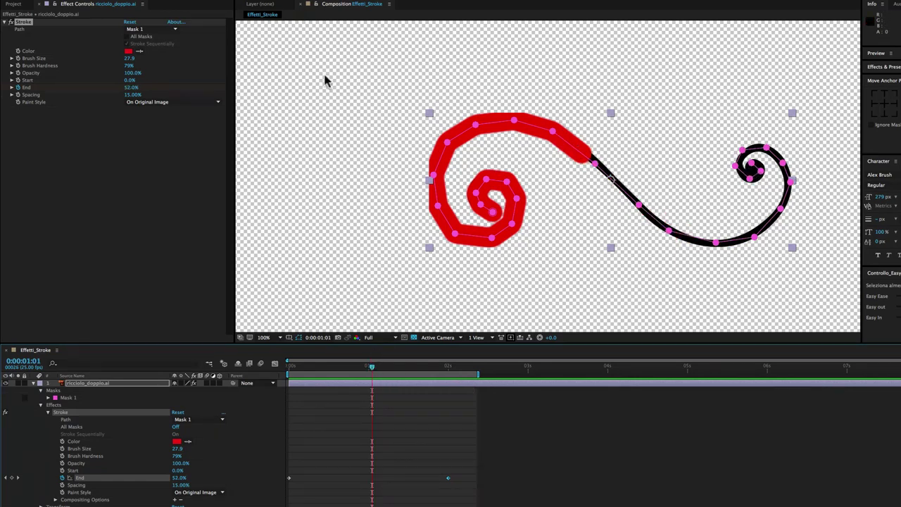
left_click(212, 105)
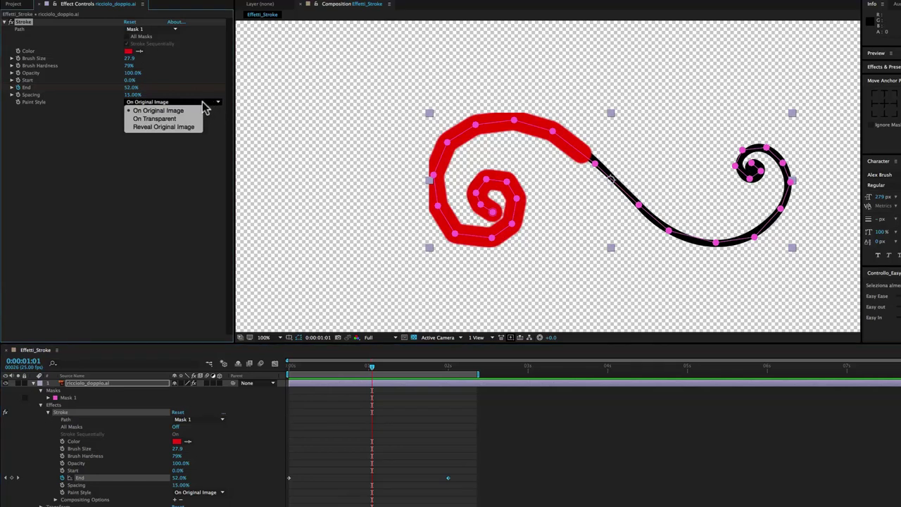
left_click(171, 119)
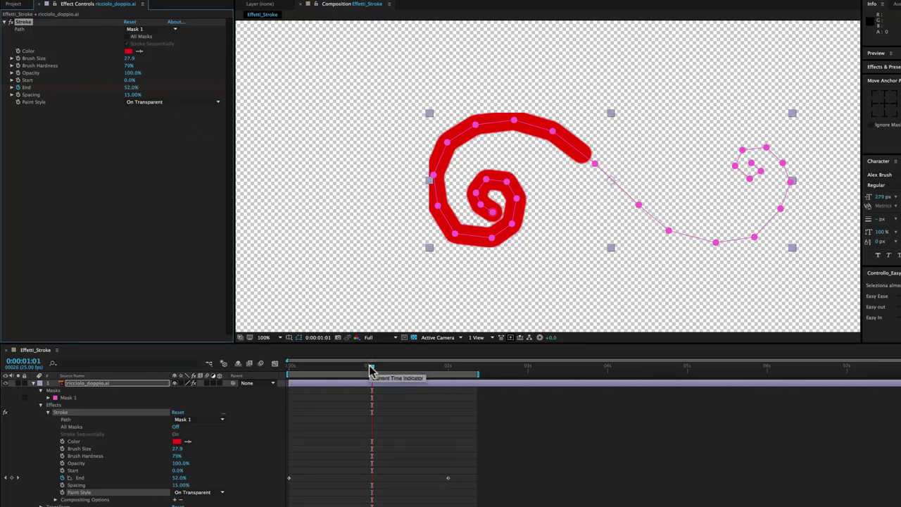
mouse_move(371, 370)
left_mouse_down()
mouse_move(290, 366)
mouse_move(381, 367)
left_mouse_up()
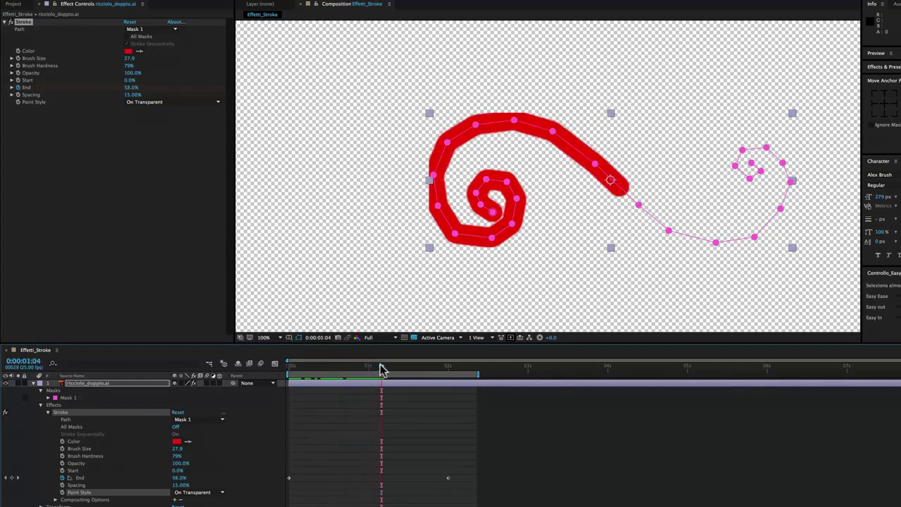
left_click(214, 105)
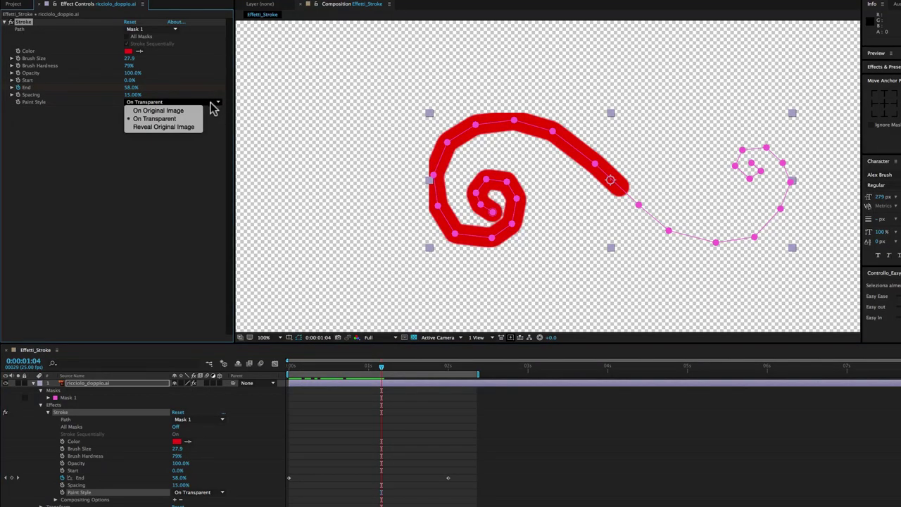
left_click(186, 128)
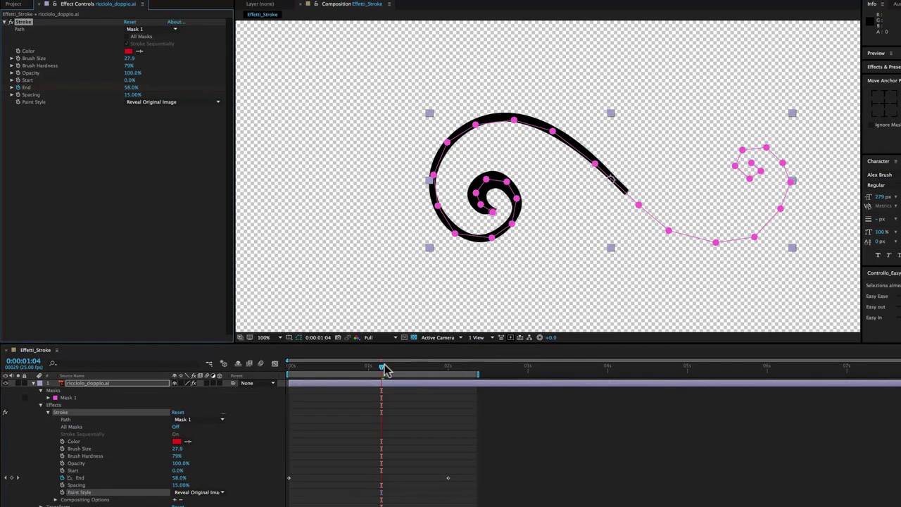
Preview the write-on, stop at 1 second 7 frames, and extend the work area to about 4 seconds.
key("space")
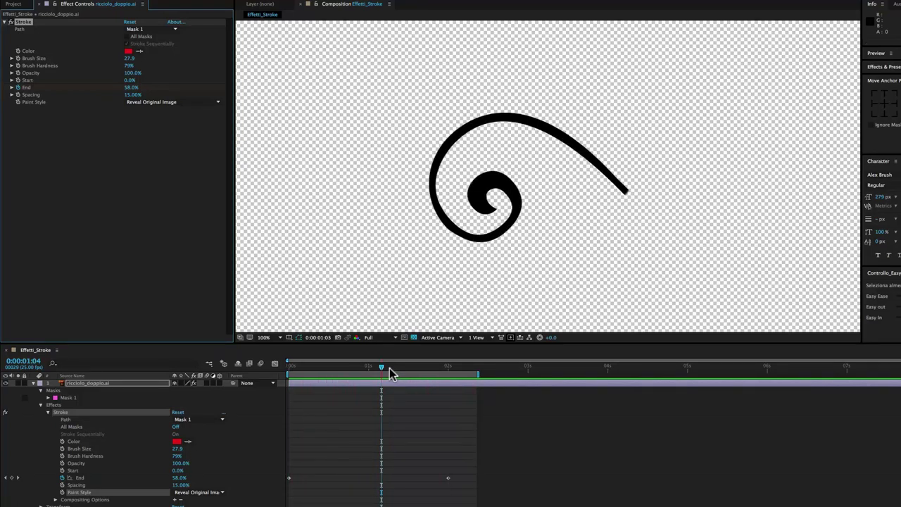
left_click(390, 369)
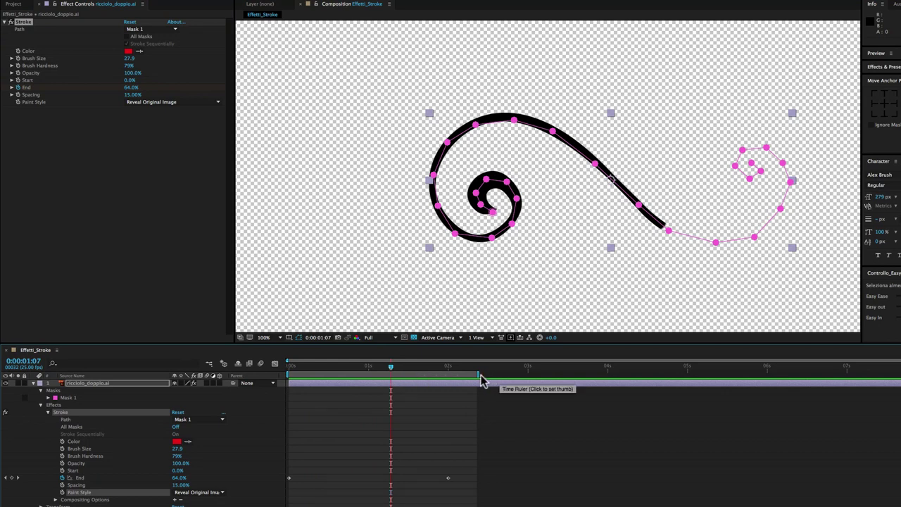
left_click_drag(475, 375, 618, 387)
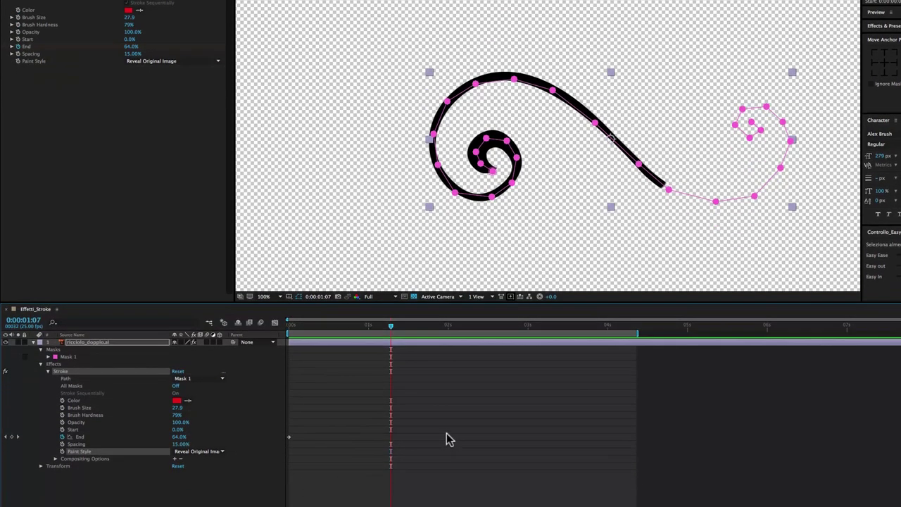
right_click(448, 436)
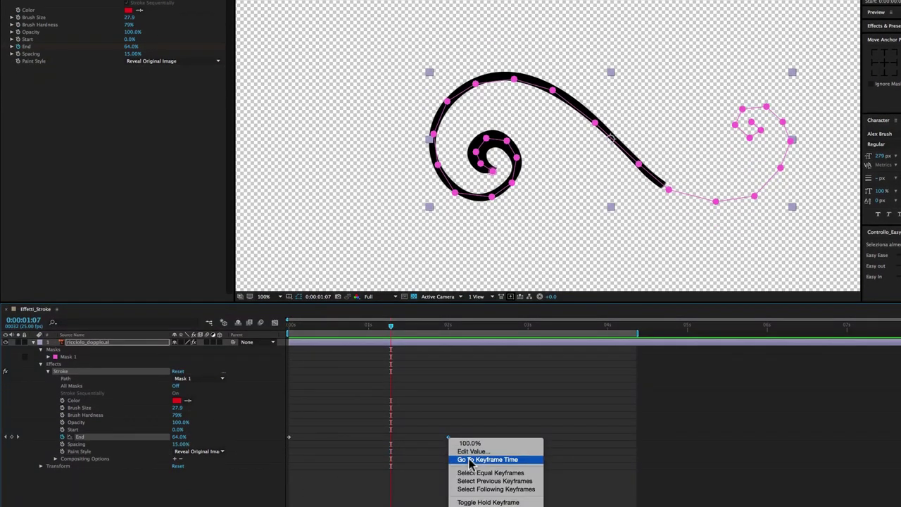
Keyframe the Stroke Start at 0% at 2 seconds and 100% at 4 seconds.
left_click(469, 459)
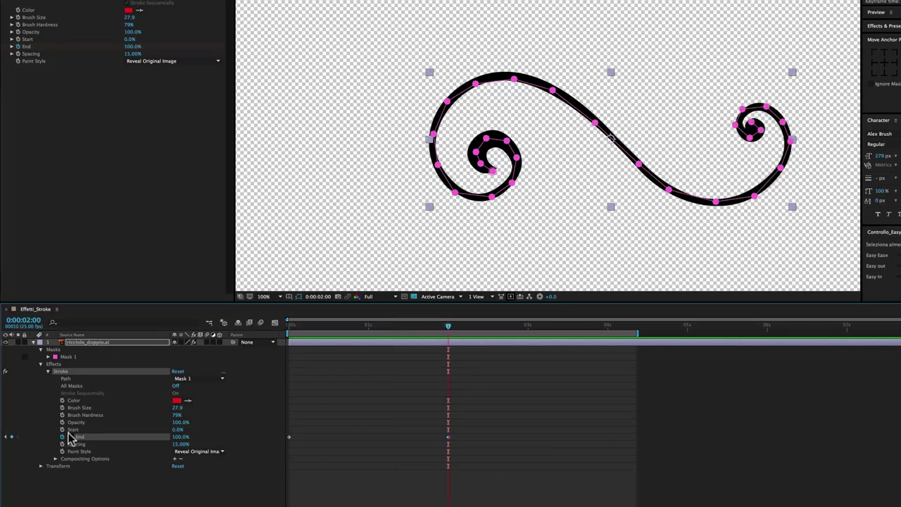
left_click(62, 429)
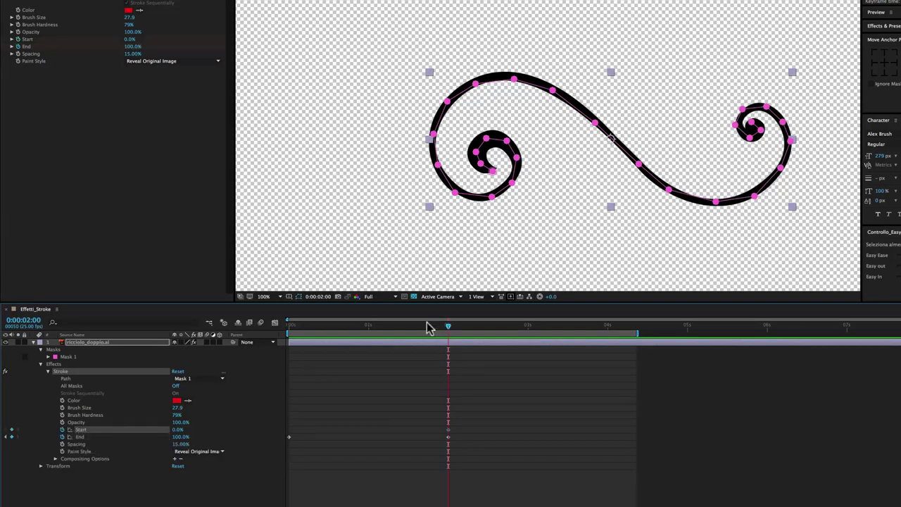
left_click_drag(447, 329, 607, 329)
left_click_drag(175, 431, 218, 429)
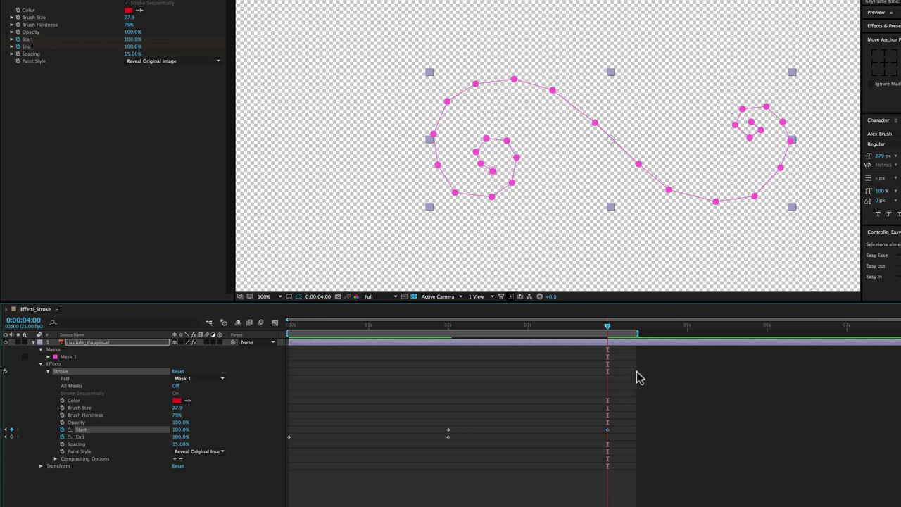
Shift the Start keyframes earlier to about 0.7 and 2.7 seconds, previewing before and after.
key("space")
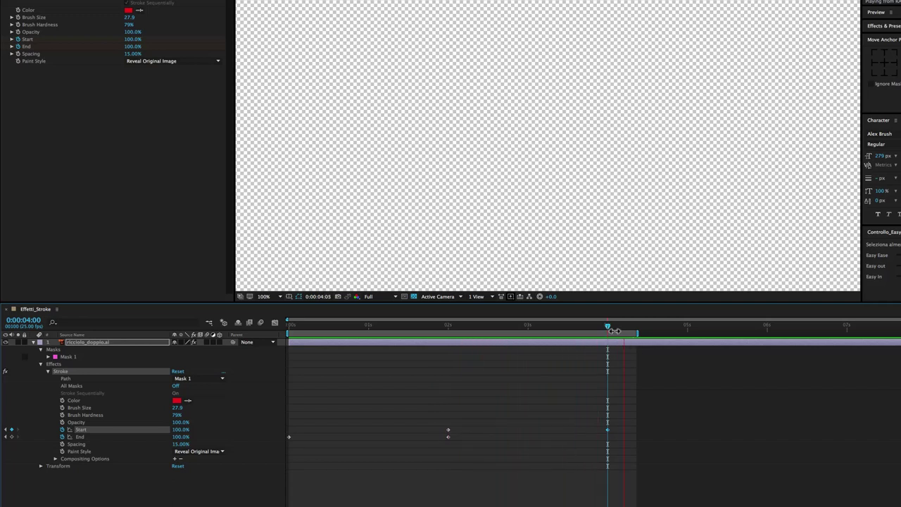
left_click(610, 326)
mouse_move(628, 399)
left_mouse_down()
mouse_move(443, 432)
mouse_move(346, 430)
left_mouse_up()
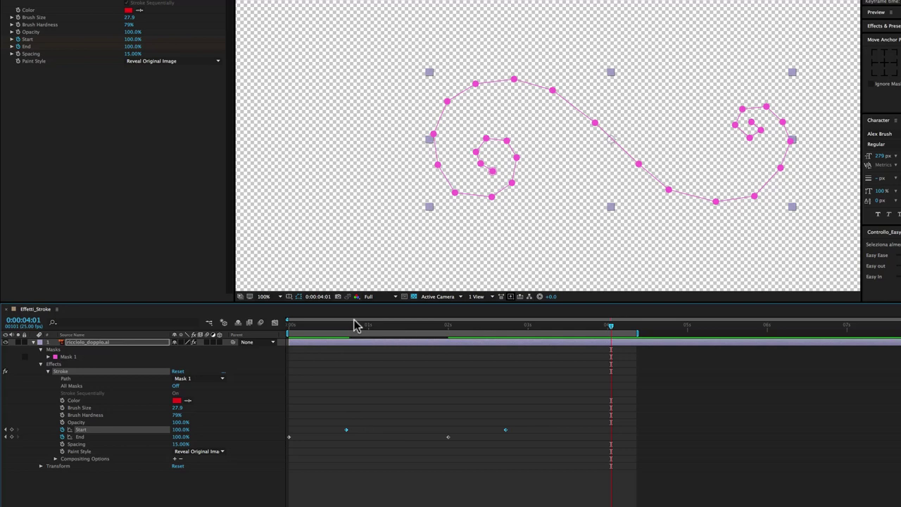
key("space")
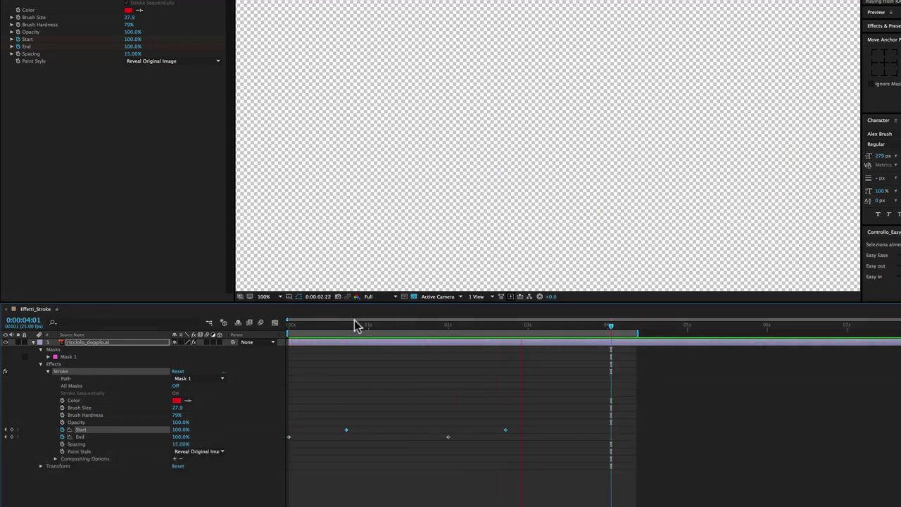
left_click(588, 330)
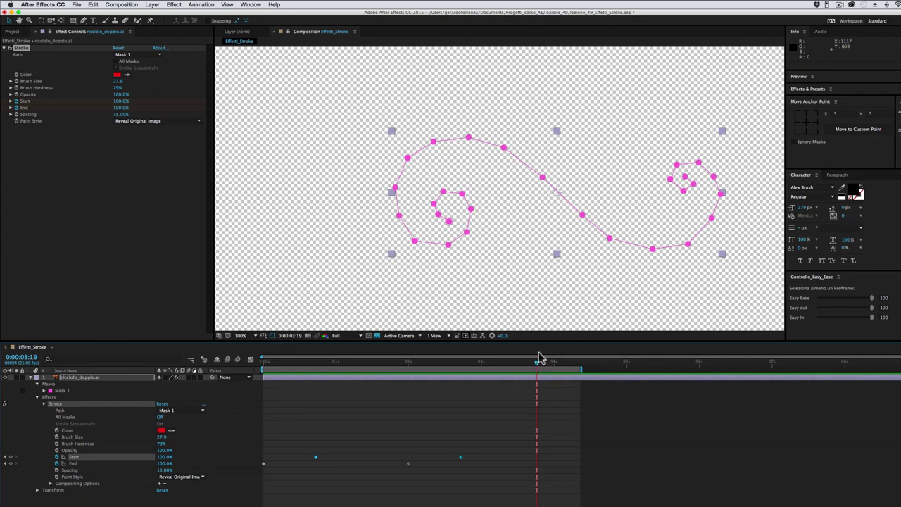
Delete the ricciolo_doppio.ai spiral layer.
left_click(102, 378)
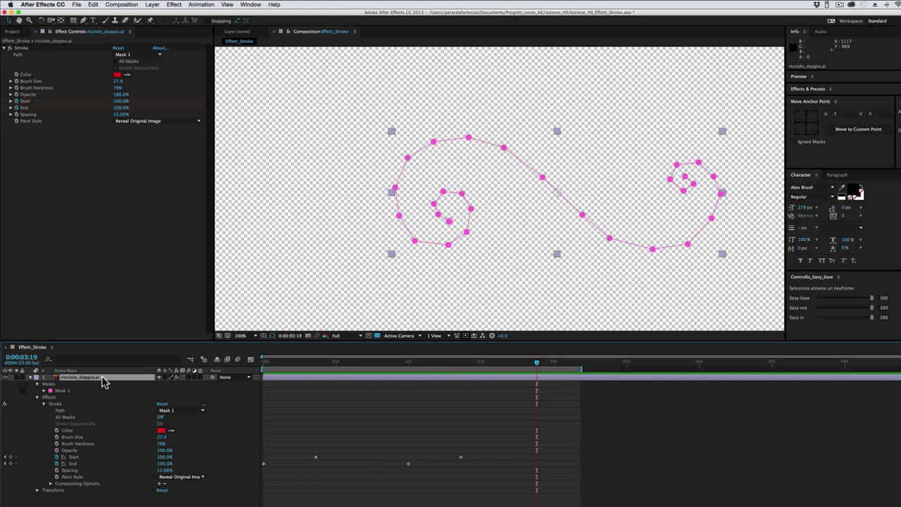
key("BackSpace")
scroll(416, 246, "down", 2)
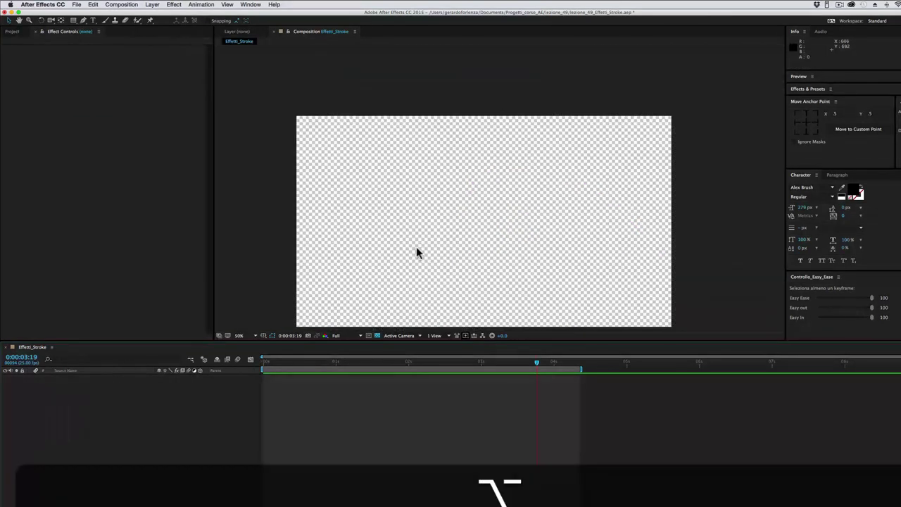
Add an 'M G' text layer in Alex Brush, centred and scaled up to 279 px.
left_click(93, 21)
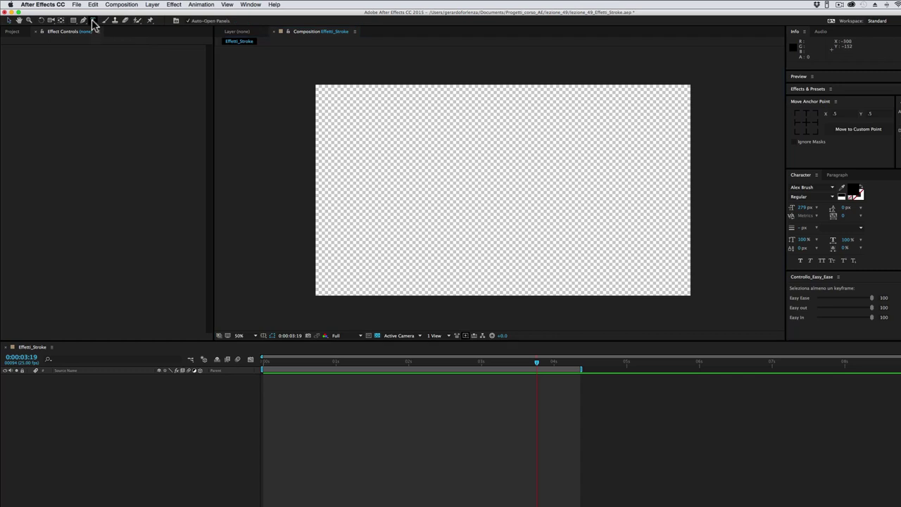
left_click_drag(94, 21, 113, 26)
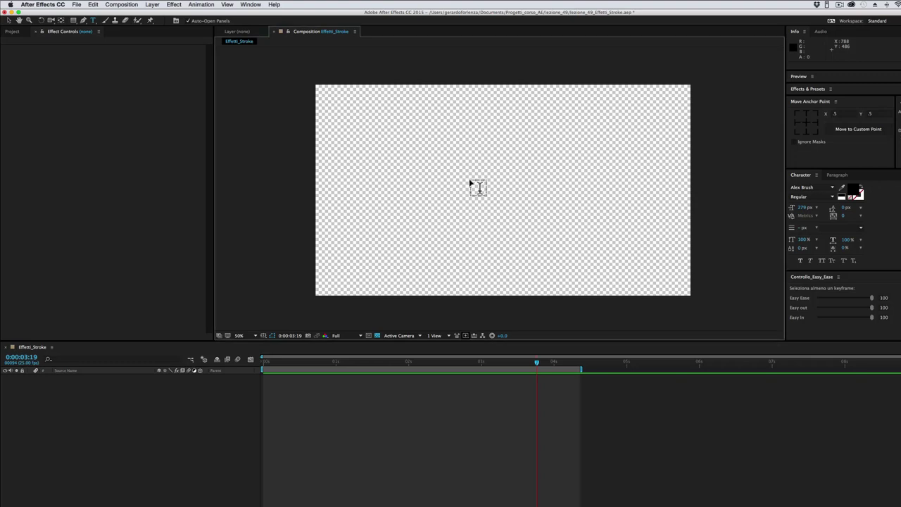
left_click(478, 187)
type("M G")
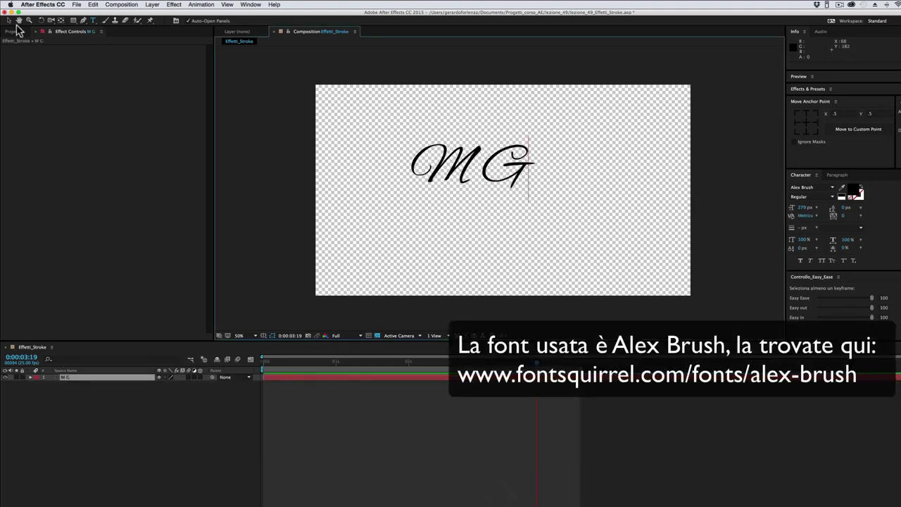
left_click(9, 21)
left_click_drag(472, 188, 502, 199)
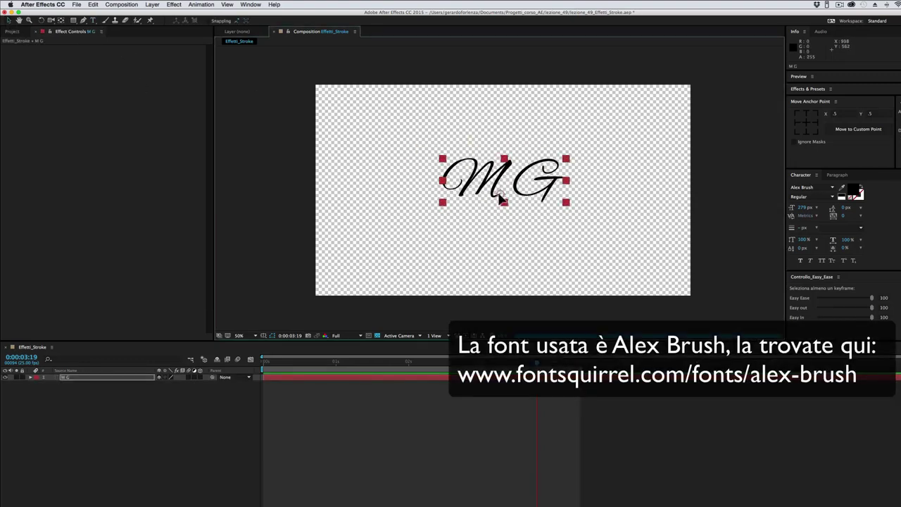
mouse_move(566, 159)
left_mouse_down()
mouse_move(593, 144)
mouse_move(591, 155)
left_mouse_up()
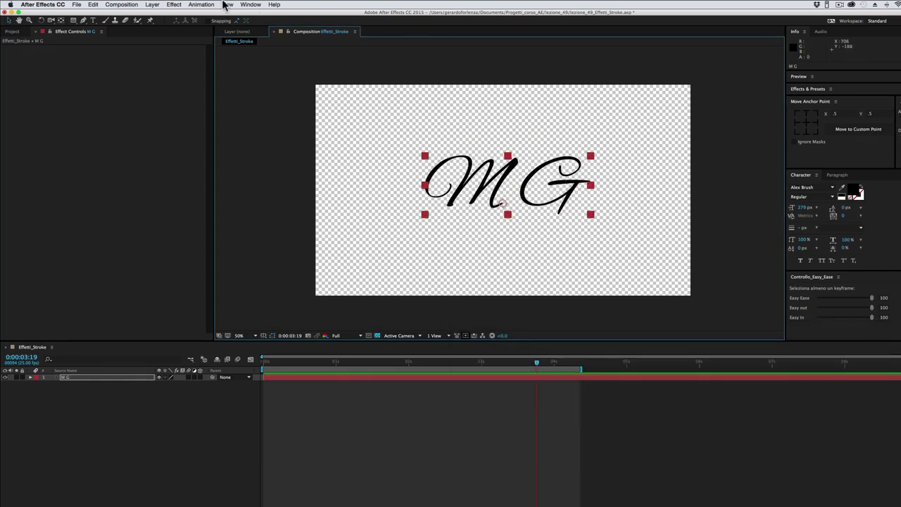
left_click(84, 19)
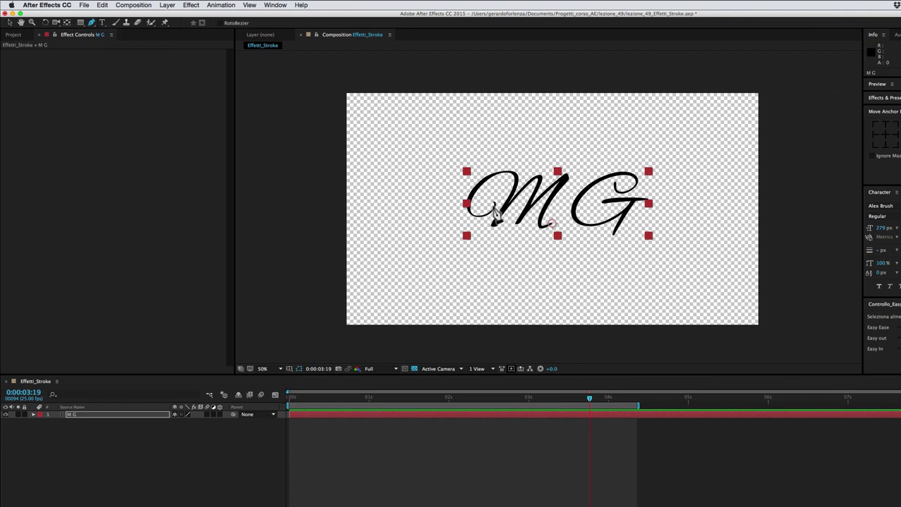
Start Mask 1 along the M's lower-left curve, left loop and down its left stroke.
scroll(493, 205, "up", 2)
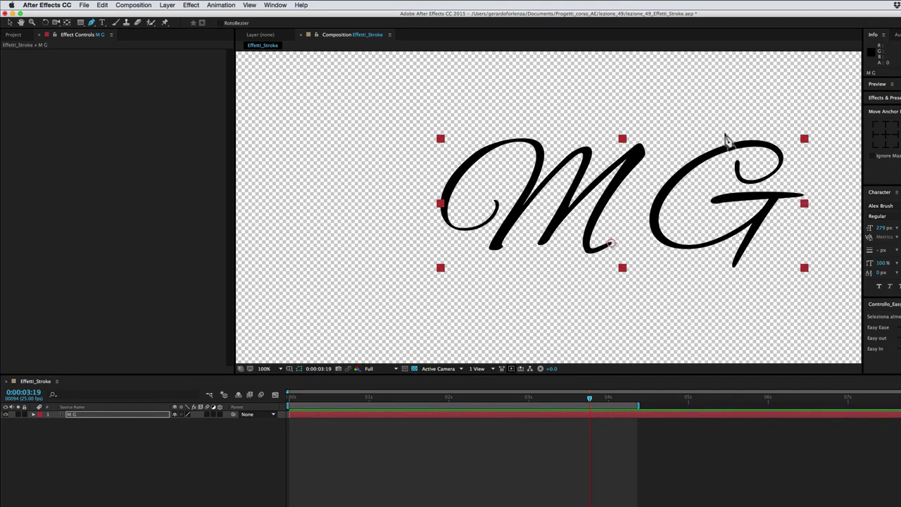
left_click(495, 205)
left_click(491, 221)
left_click(468, 230)
left_click(450, 222)
left_click(446, 197)
left_click(461, 173)
left_click(482, 153)
left_click(500, 144)
left_click(534, 145)
left_click(538, 164)
left_click(513, 208)
left_click(495, 245)
Continue Mask 1 through the M's middle and right strokes to its end, then select the M G layer.
left_click(587, 148)
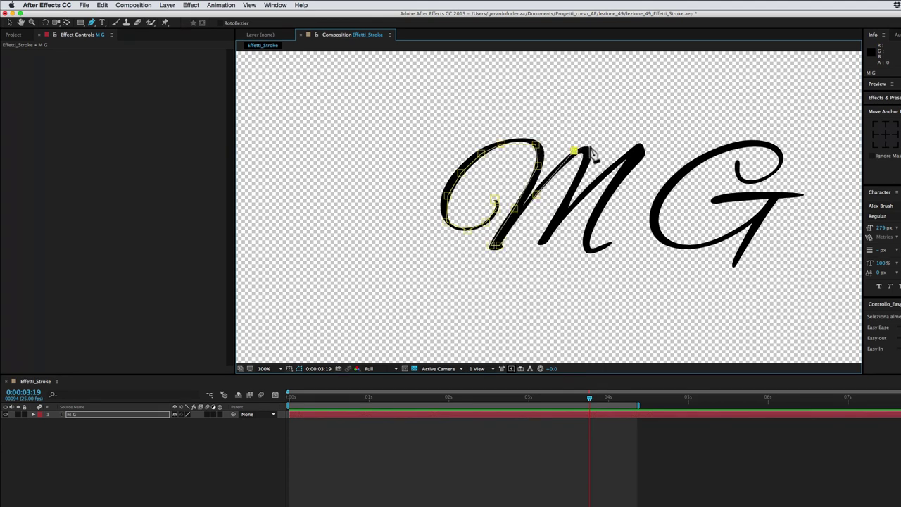
left_click(541, 242)
left_click(588, 186)
left_click(641, 149)
left_click(586, 247)
left_click(614, 242)
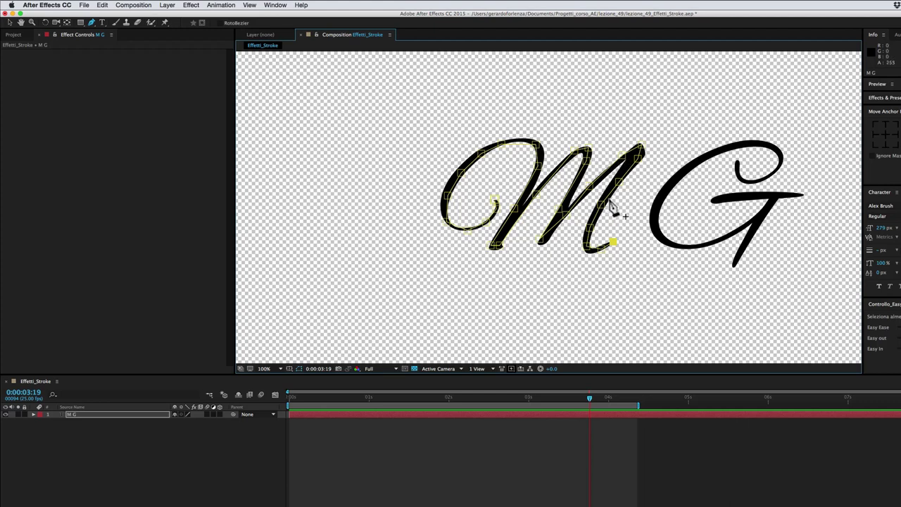
left_click(103, 419)
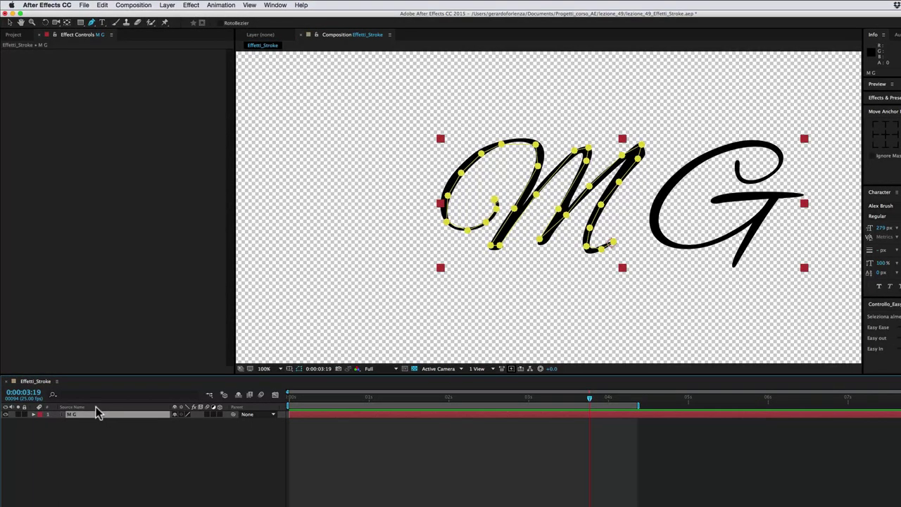
Trace Mask 2 around the G's top loop, left curve, bottom and stem to its tail.
left_click(737, 165)
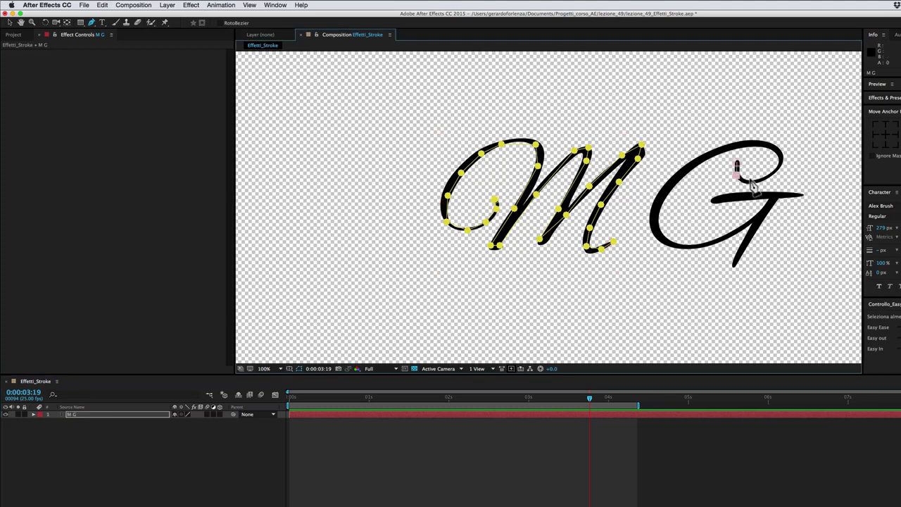
left_click(780, 162)
left_click(775, 149)
left_click(752, 143)
left_click(724, 150)
left_click(686, 166)
left_click(660, 197)
left_click(654, 223)
left_click(665, 241)
left_click(692, 246)
left_click(742, 224)
left_click(765, 202)
left_click(735, 265)
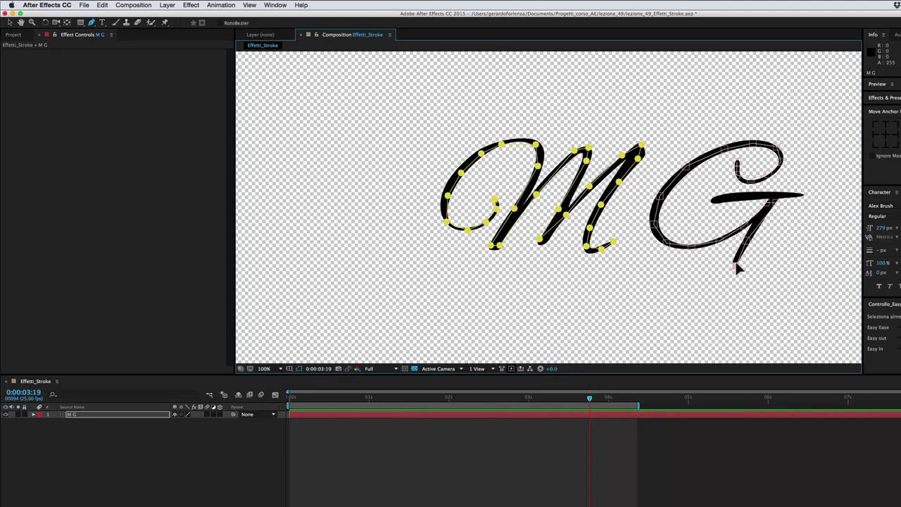
left_click(105, 414)
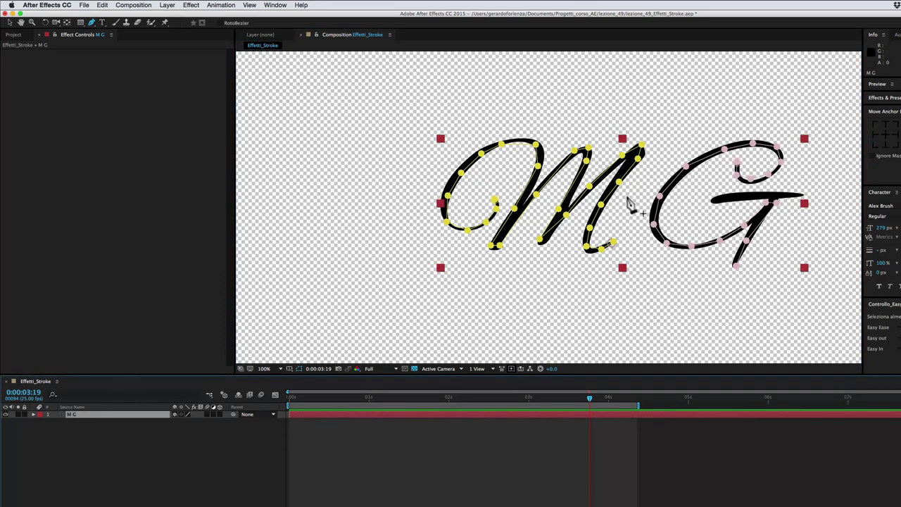
Draw a two-point Mask 3 across the G's crossbar.
left_click(711, 200)
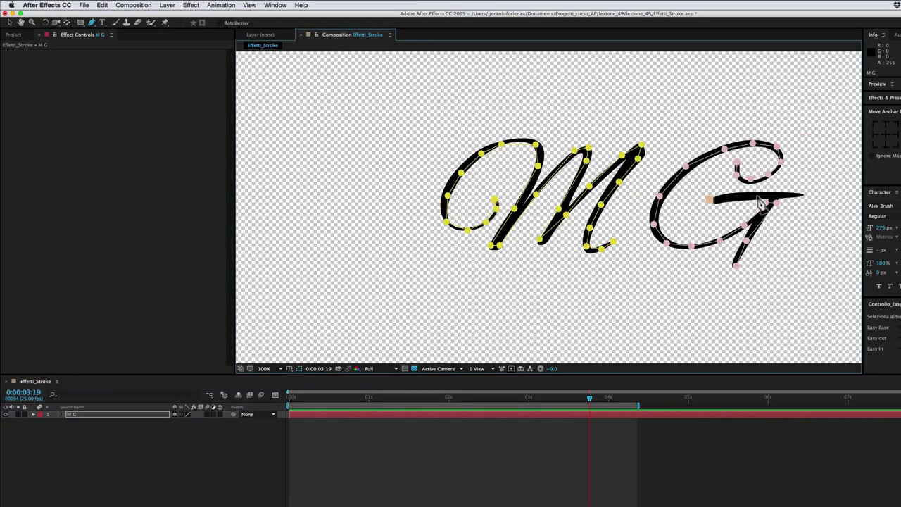
left_click(804, 195)
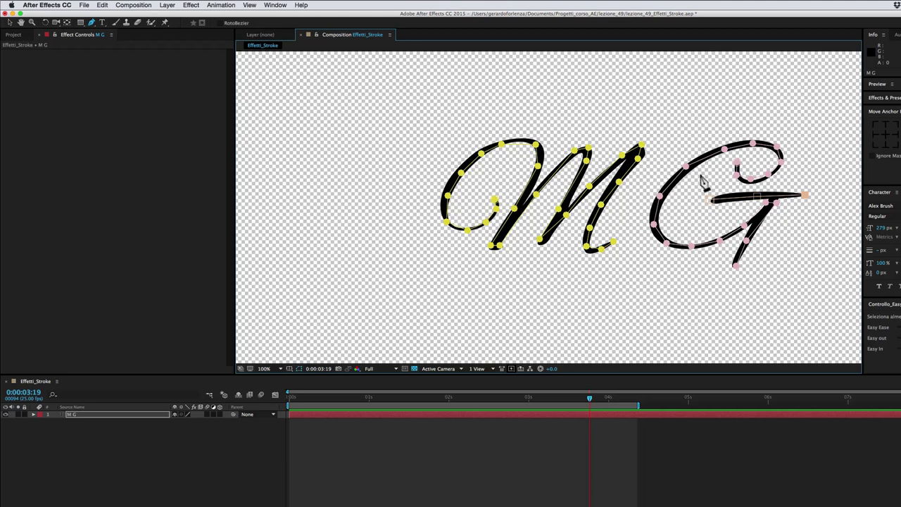
left_click(105, 415)
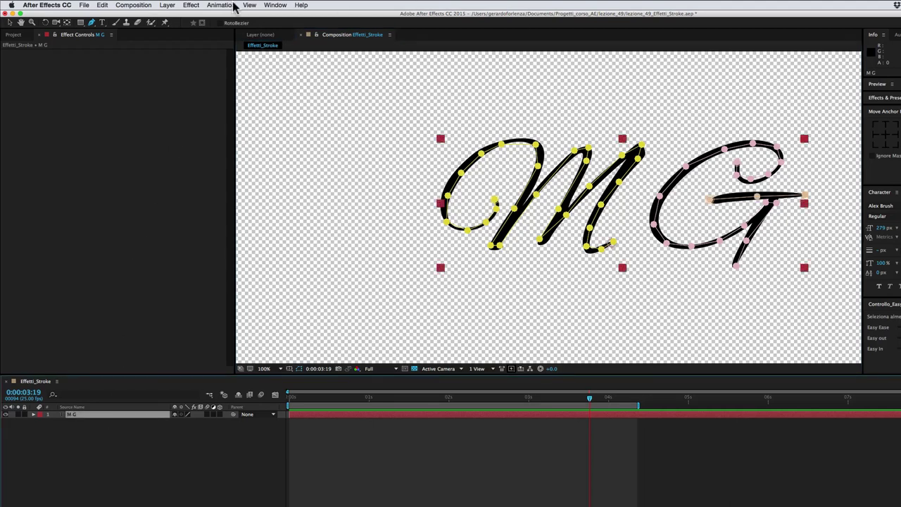
Apply Generate > Stroke to the M G layer with red colour and Brush Size 15.2.
left_click(194, 5)
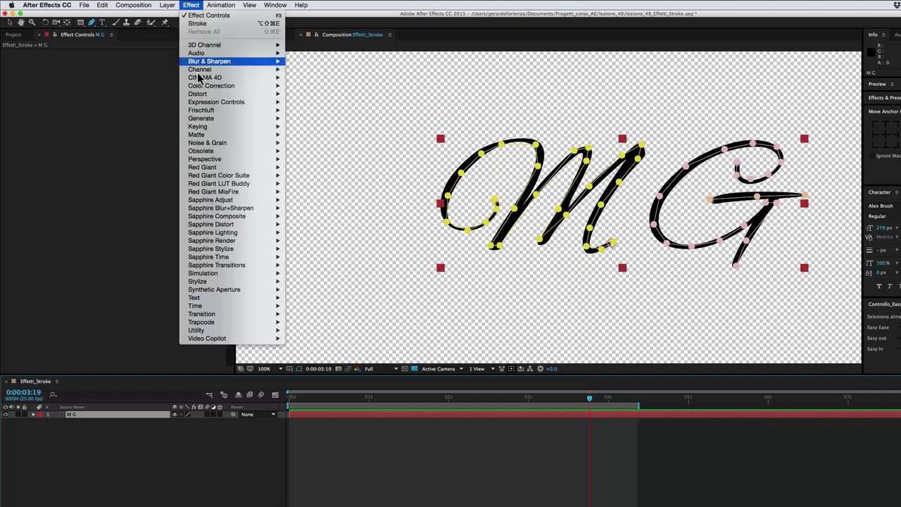
mouse_move(192, 119)
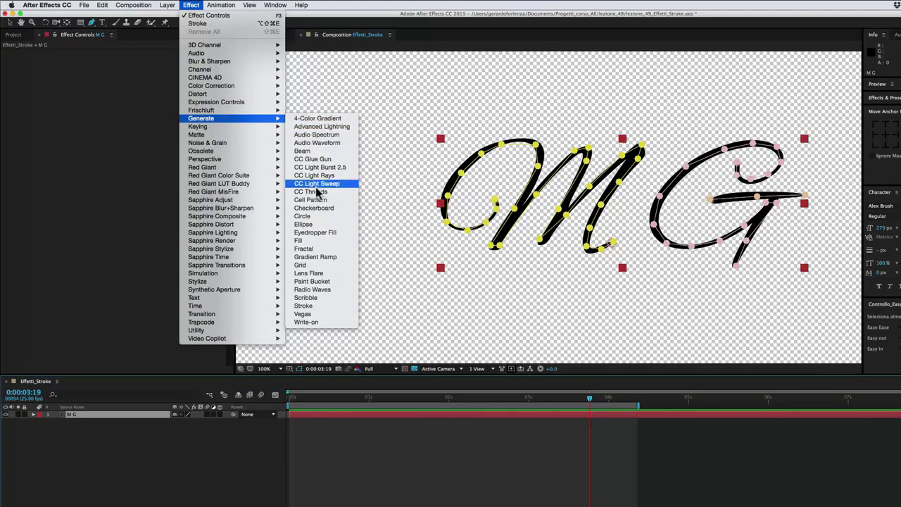
left_click(312, 308)
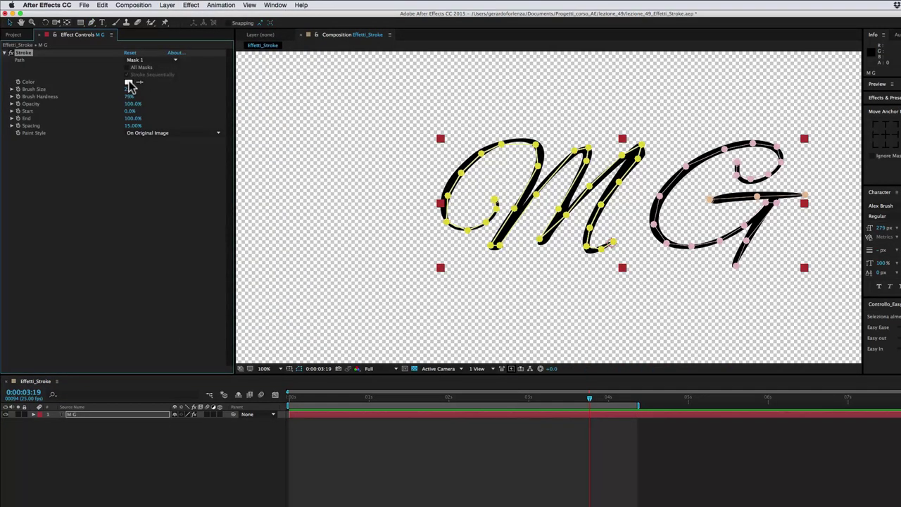
left_click(129, 83)
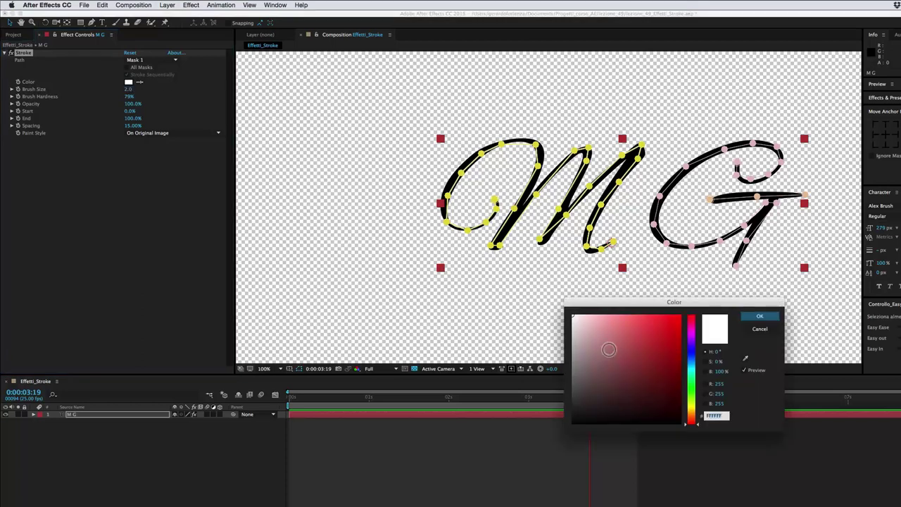
left_click(670, 327)
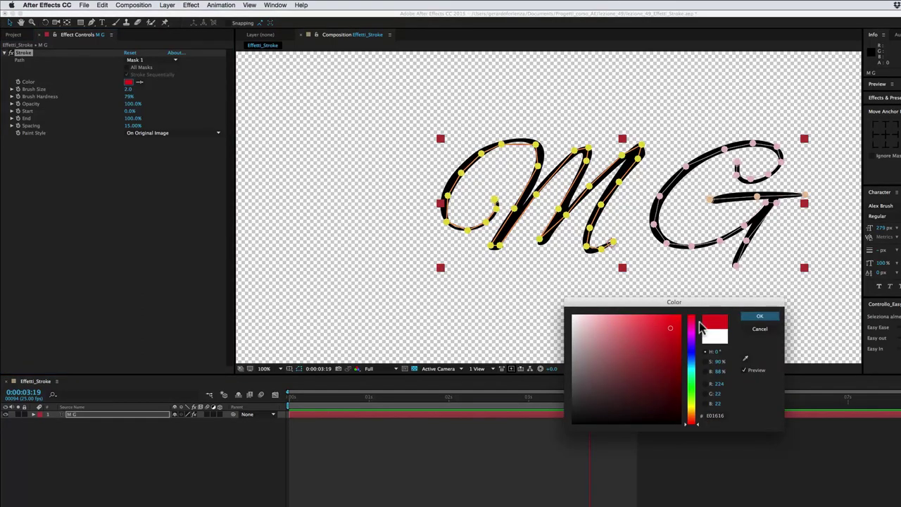
left_click(760, 316)
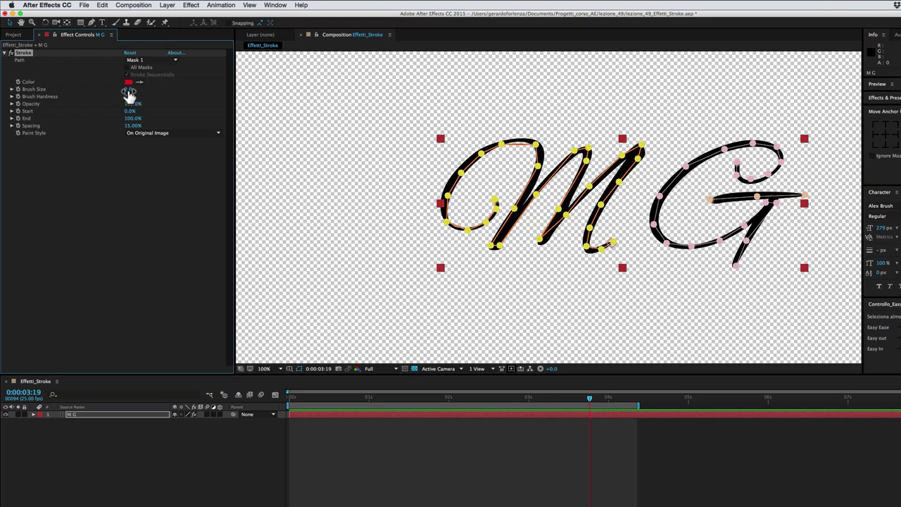
left_click_drag(128, 95, 170, 80)
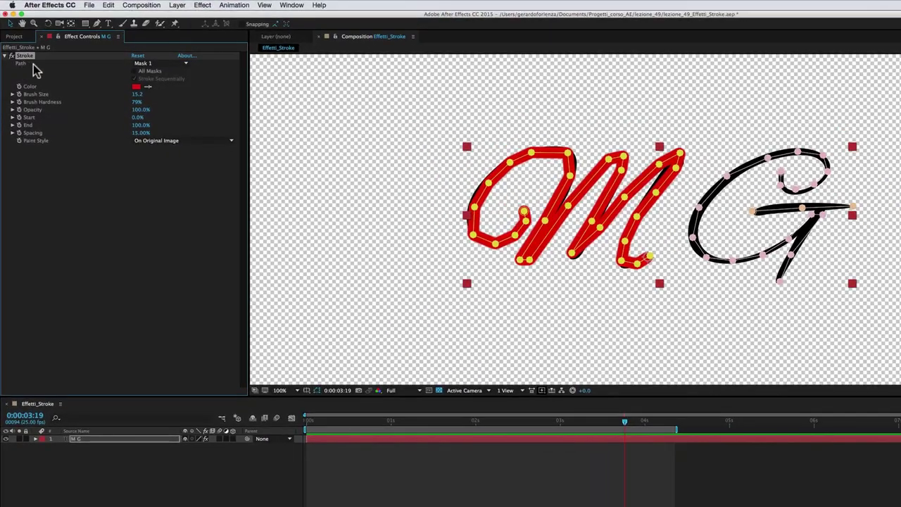
Try the Stroke path on Mask 2 and then Mask 3, and turn on All Masks.
left_click(156, 68)
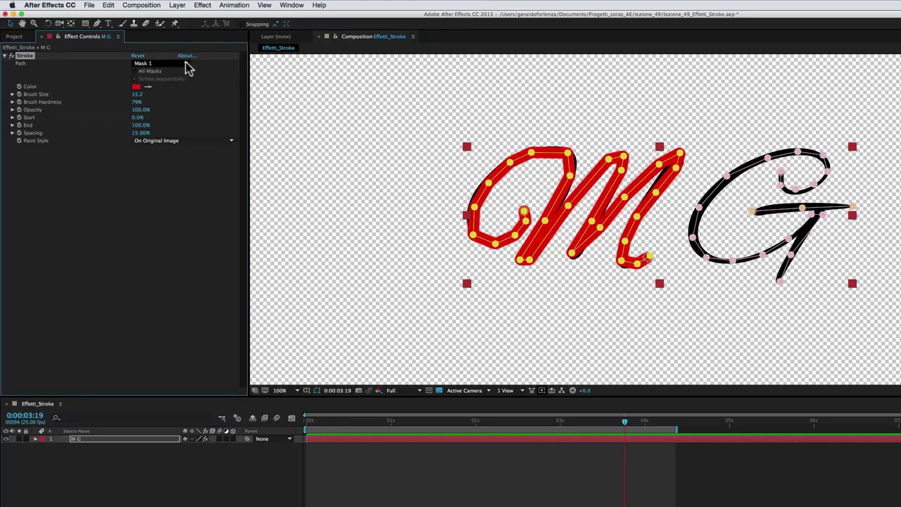
left_click(186, 65)
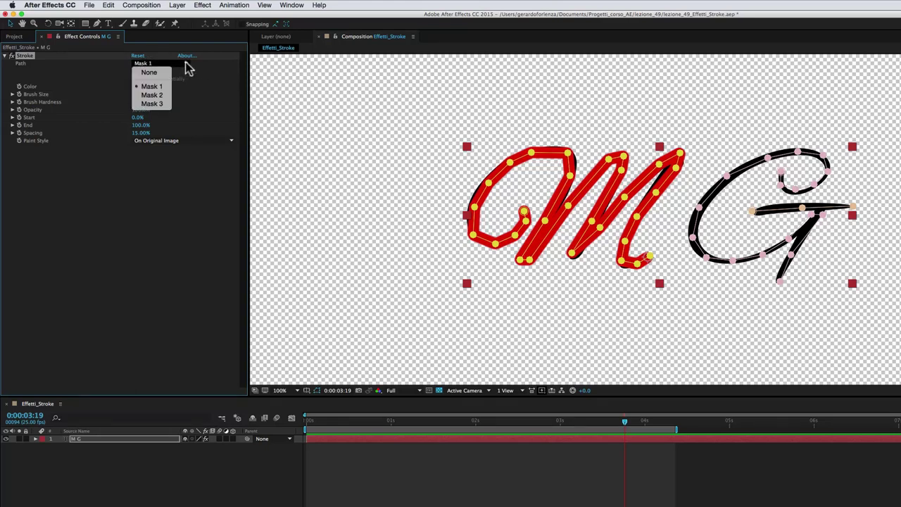
left_click(151, 95)
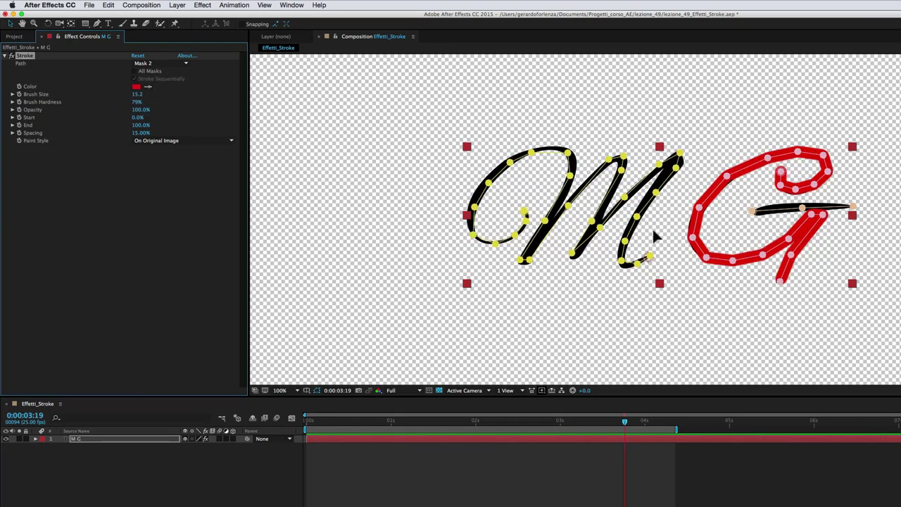
left_click(172, 63)
left_click(152, 104)
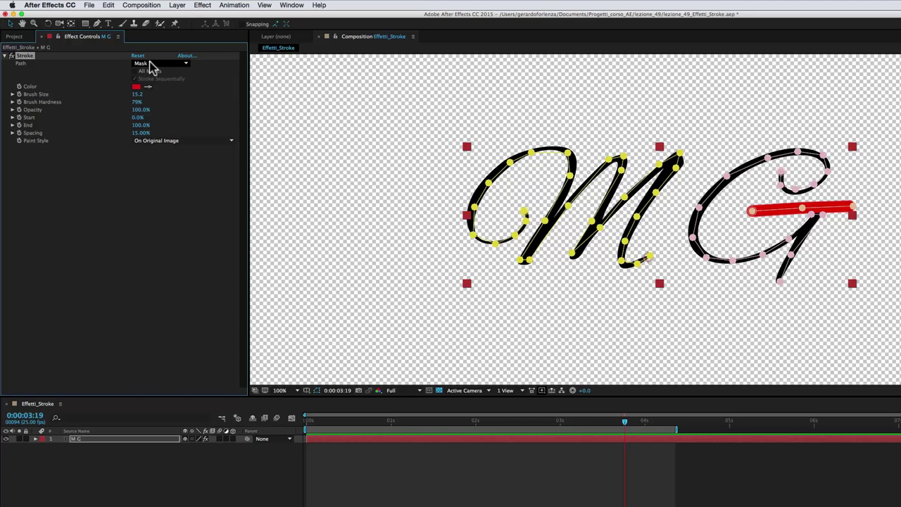
left_click(130, 76)
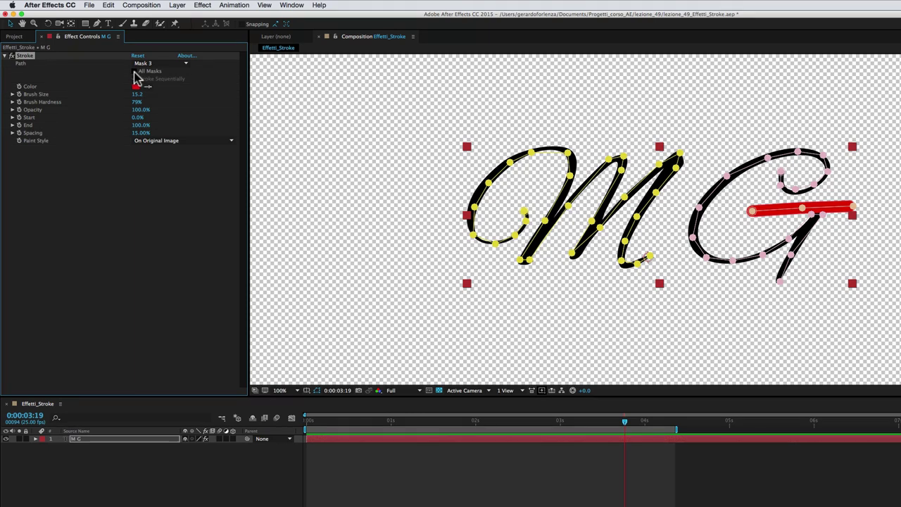
left_click(136, 72)
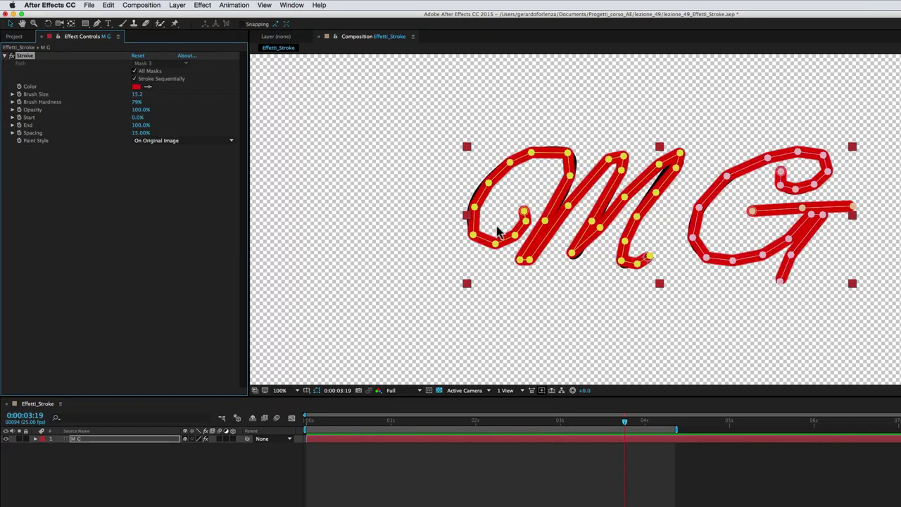
Widen the brush to 18.3 and inspect vertices along the M's mask path.
left_click(486, 182)
left_click_drag(137, 97, 152, 94)
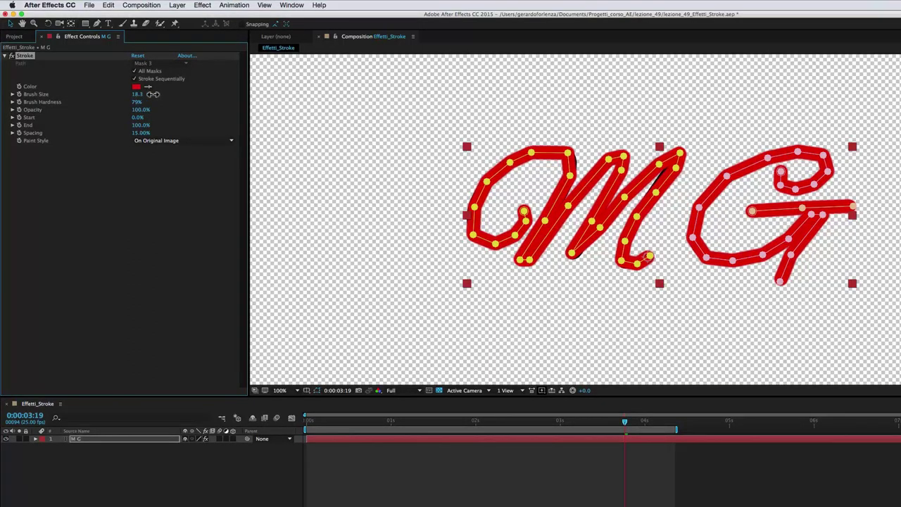
left_click(571, 171)
left_click(568, 153)
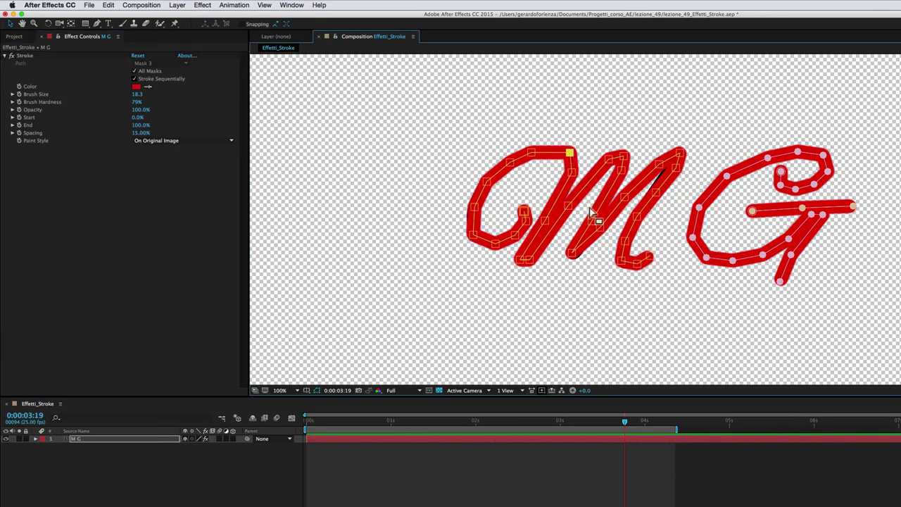
left_click(654, 190)
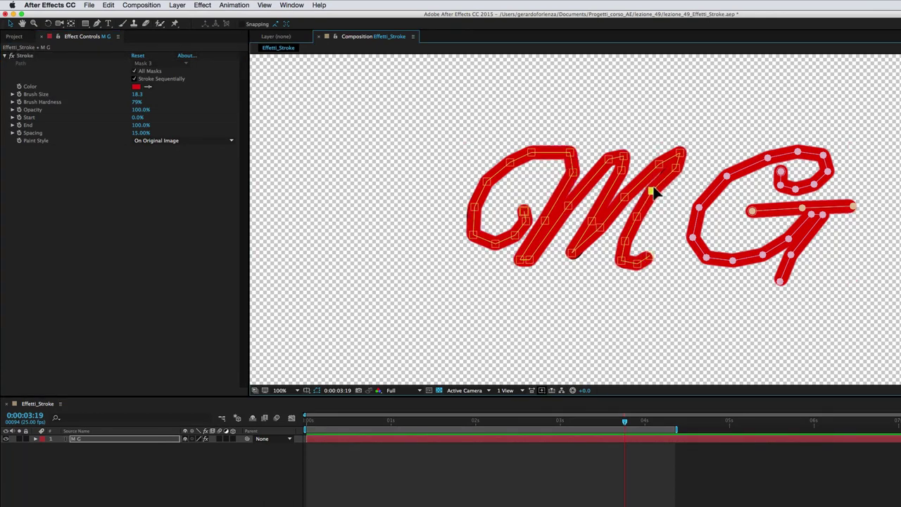
left_click(674, 169)
left_click(681, 154)
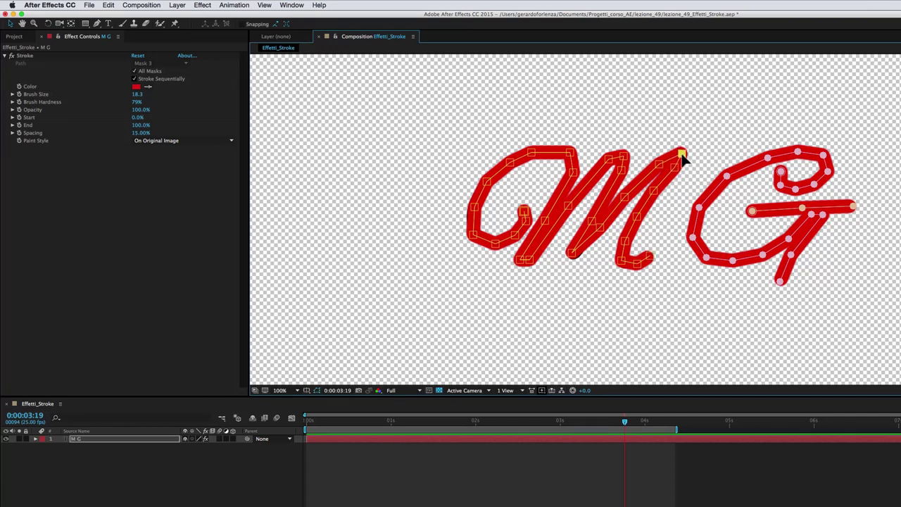
left_click(660, 164)
left_click(571, 257)
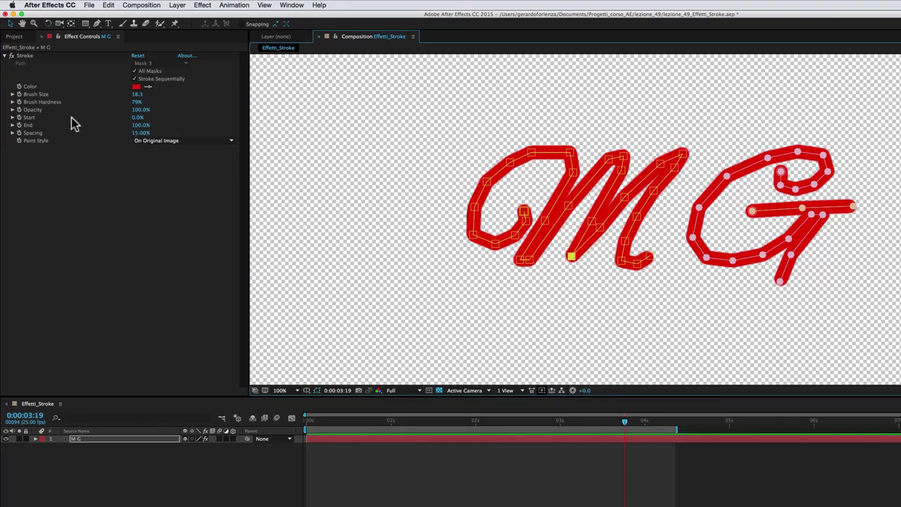
With All Masks on, scrub the Stroke End to 0%, then to 11%.
left_click(140, 125)
mouse_move(139, 125)
left_mouse_down()
mouse_move(86, 123)
mouse_move(131, 121)
left_mouse_up()
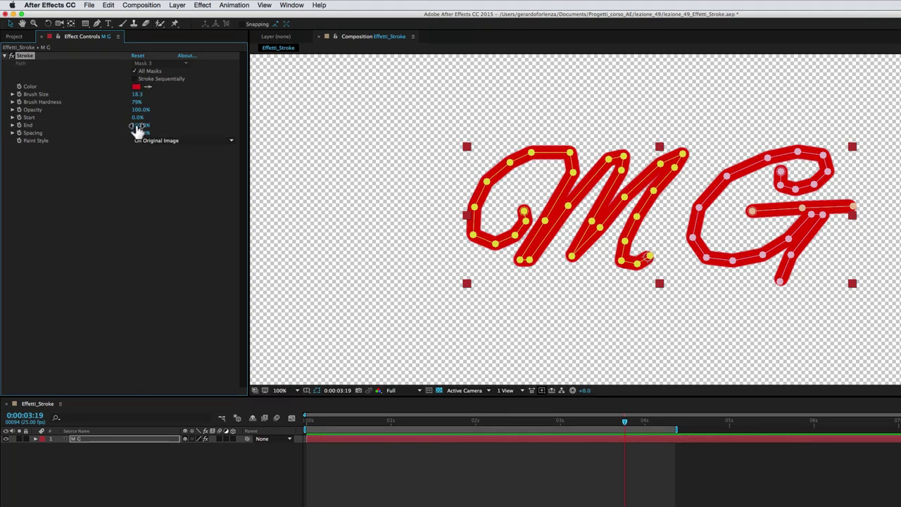
left_click_drag(139, 124, 82, 123)
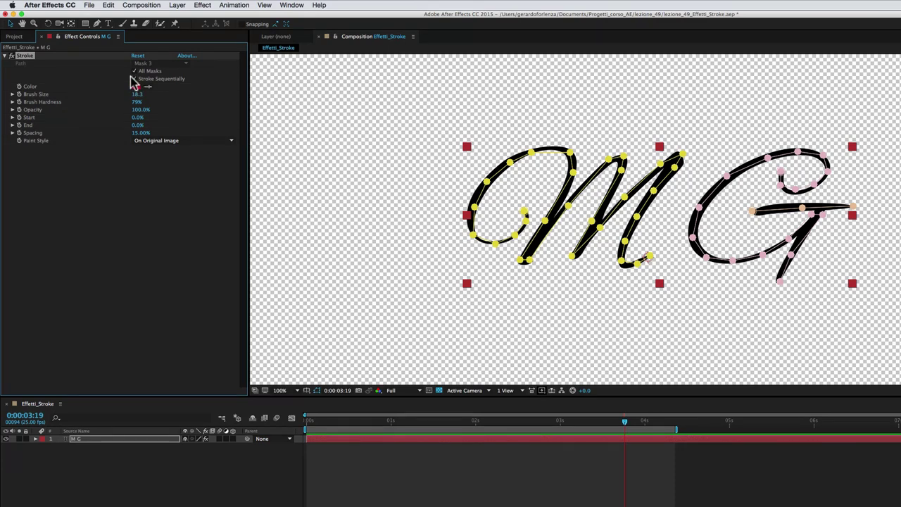
Stroke sequentially and keyframe End 0% at 0:00 to 100% at 4:00, with Easy Ease.
left_click(131, 78)
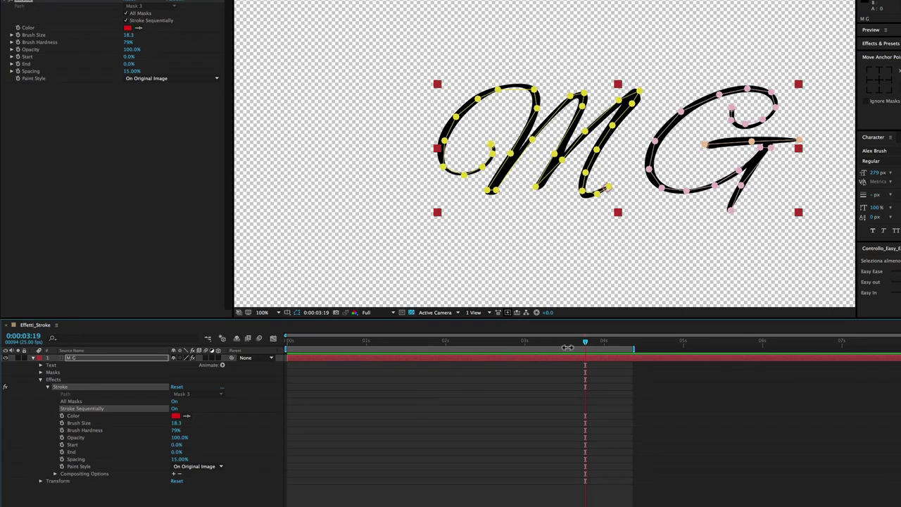
left_click_drag(578, 345, 279, 343)
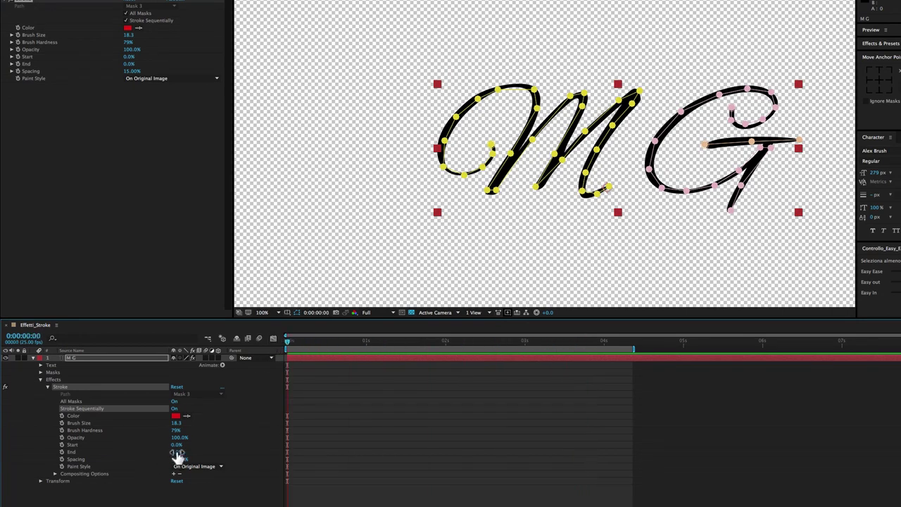
left_click(62, 451)
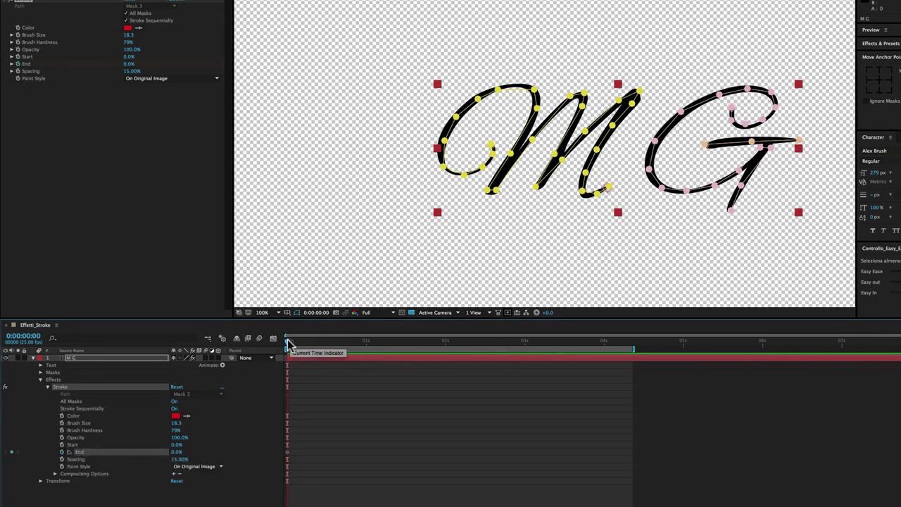
left_click_drag(290, 342, 609, 354)
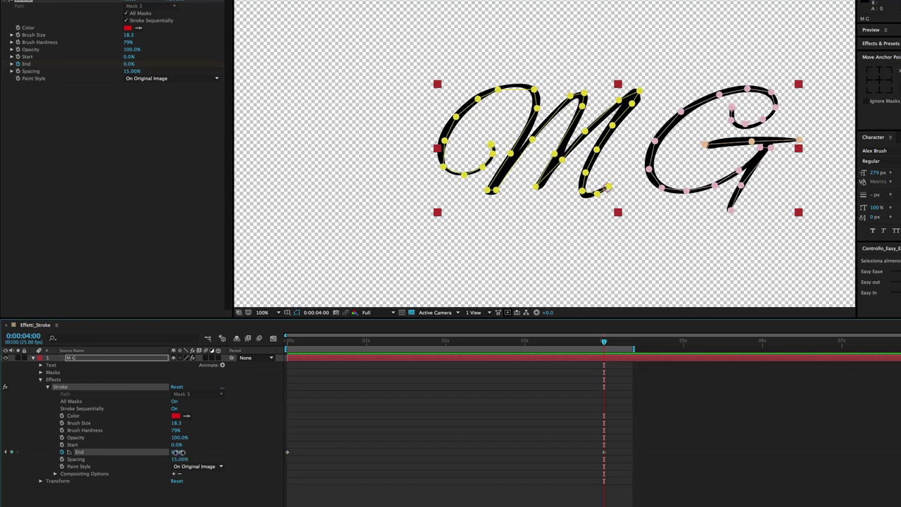
left_click_drag(178, 451, 250, 458)
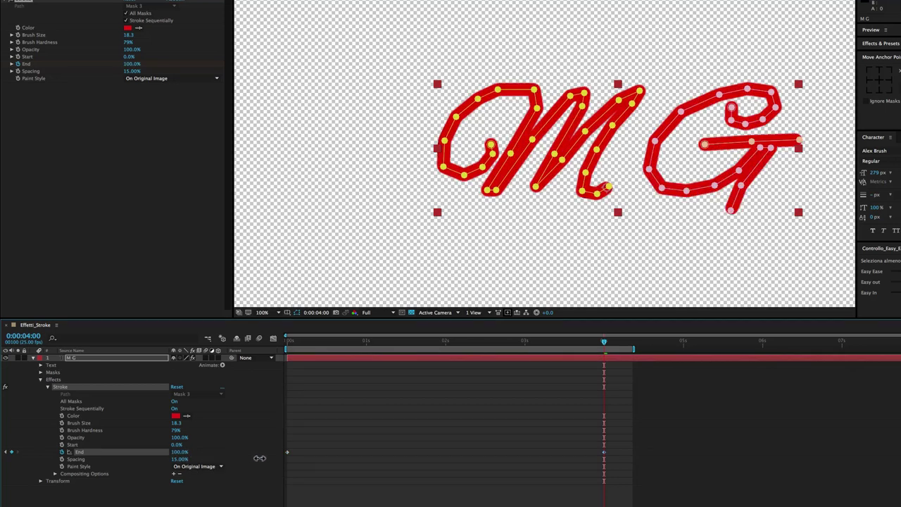
left_click_drag(623, 432, 278, 469)
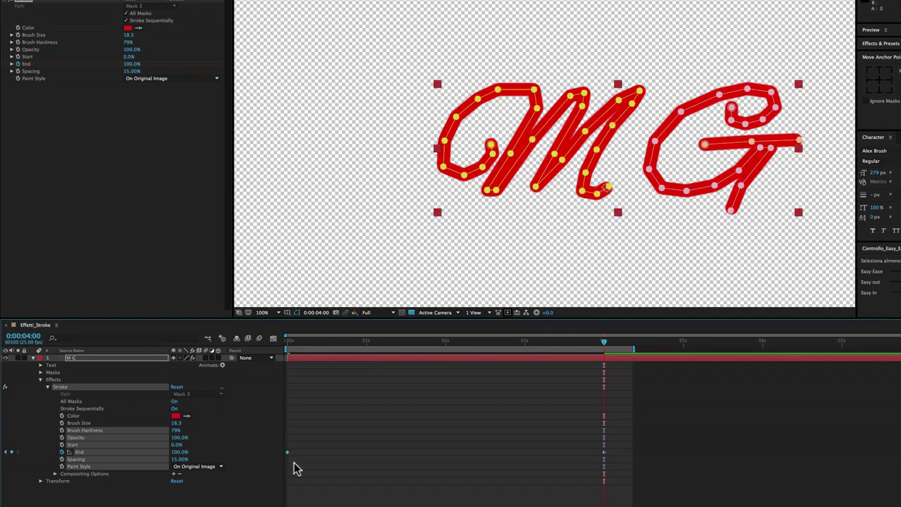
key("F9")
Scrub to about 0:00:02:03 and set Paint Style to Reveal Original Image.
left_click(373, 345)
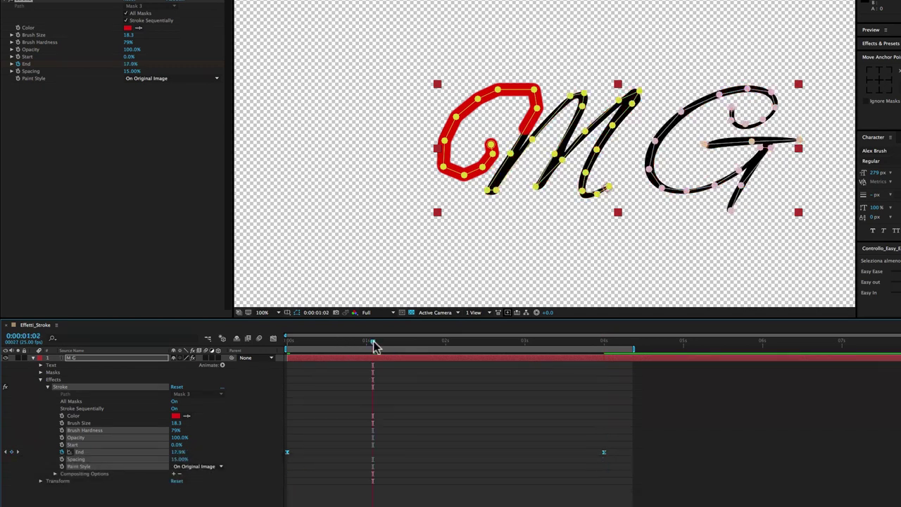
left_click_drag(378, 344, 453, 351)
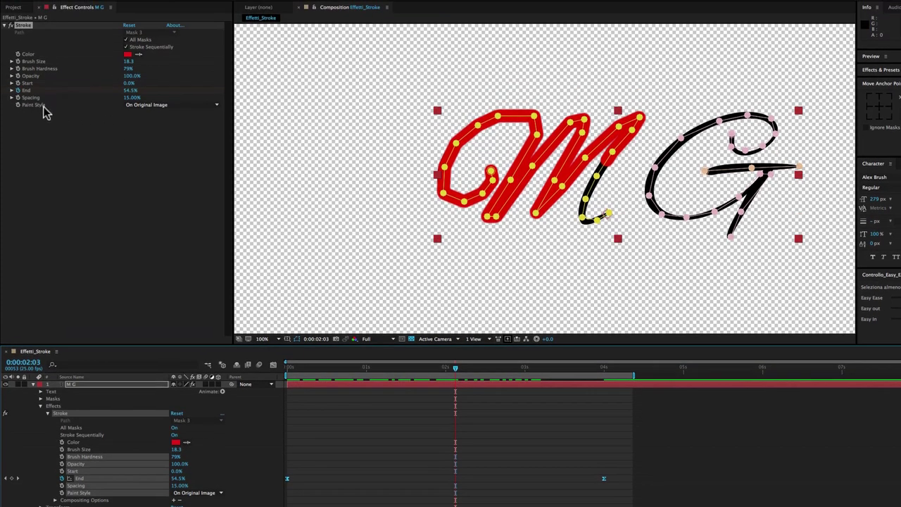
left_click(165, 105)
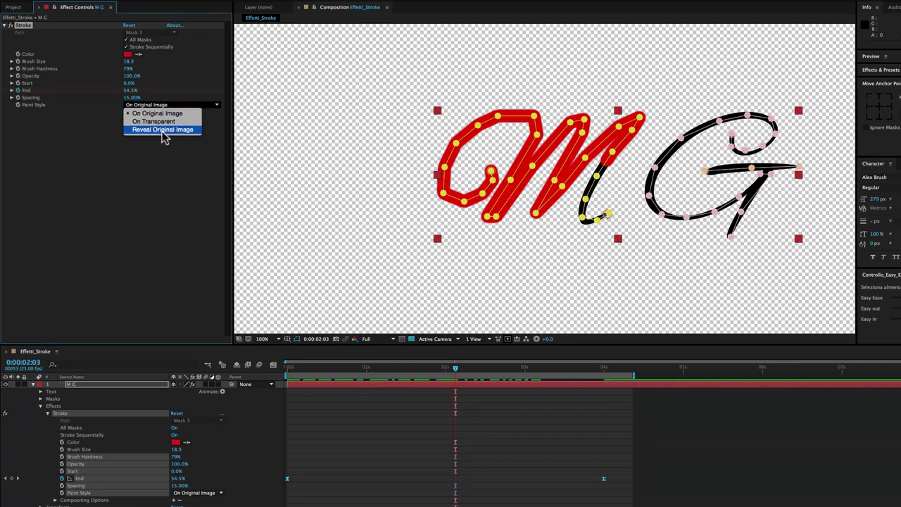
left_click(162, 131)
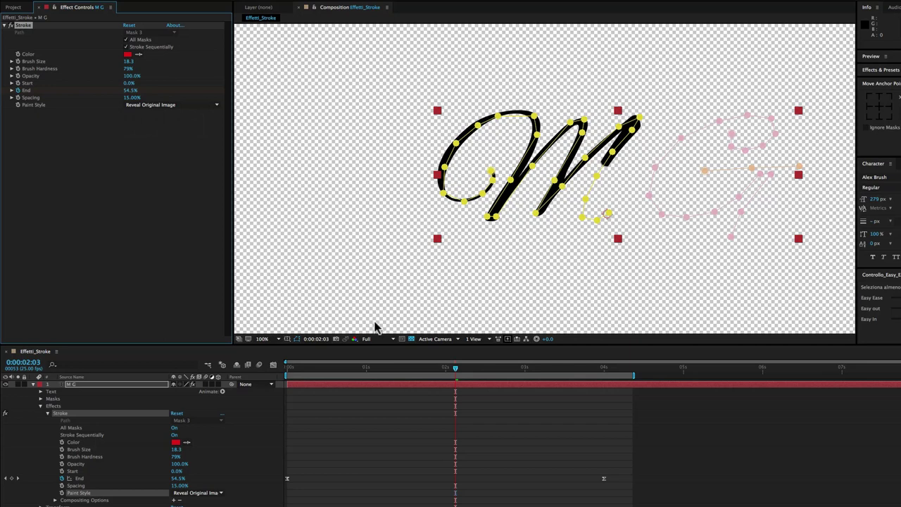
Preview the write-on and zoom the viewer to inspect the mask paths.
key("space")
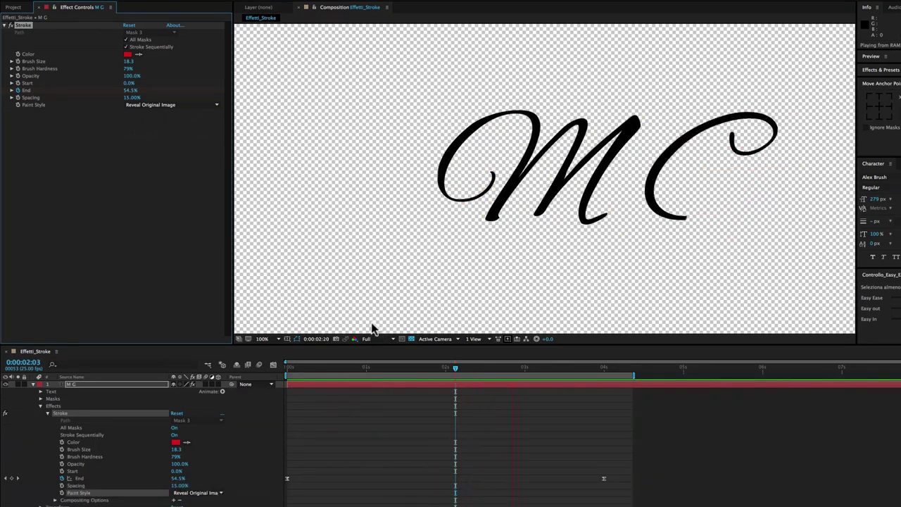
mouse_move(450, 367)
left_mouse_down()
mouse_move(415, 367)
mouse_move(534, 357)
left_mouse_up()
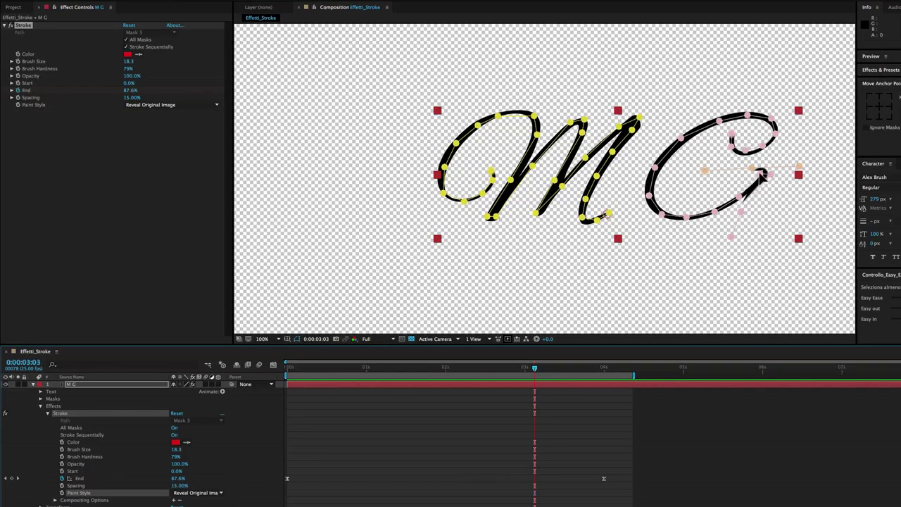
left_click(761, 178)
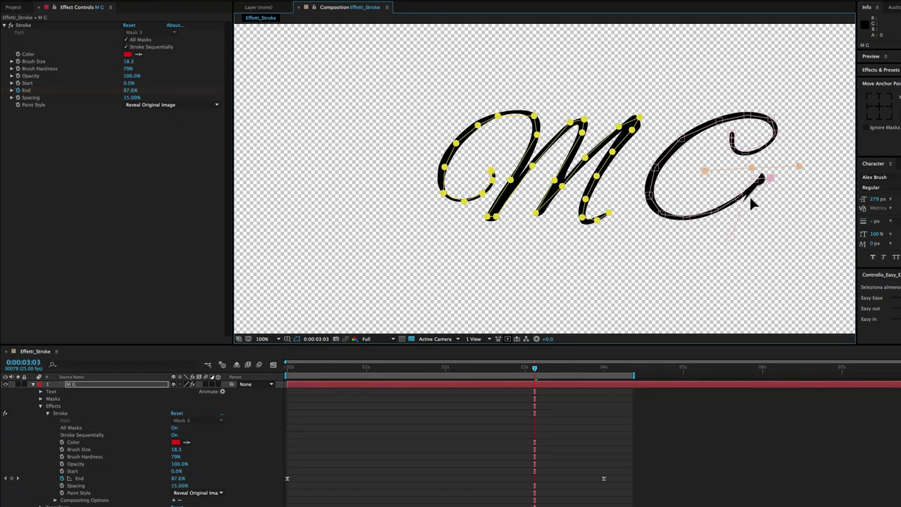
scroll(750, 195, "up", 1, "alt")
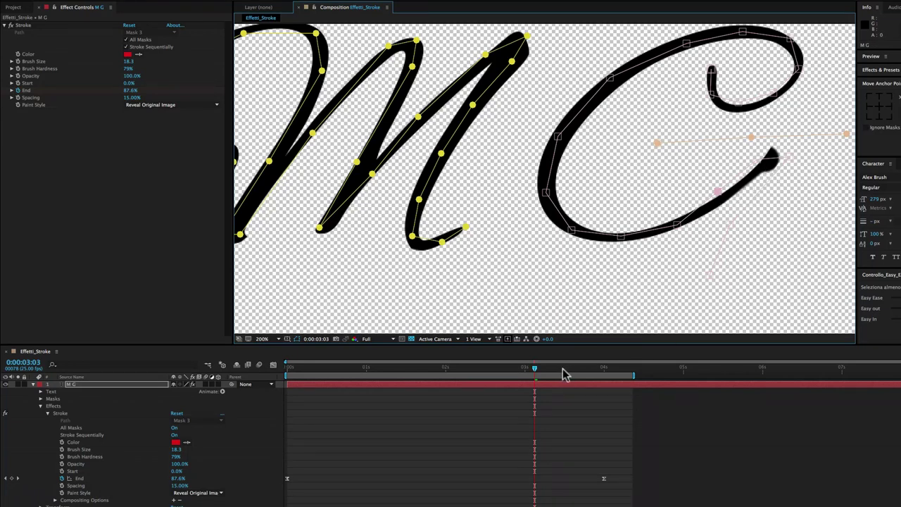
scroll(674, 176, "down", 1)
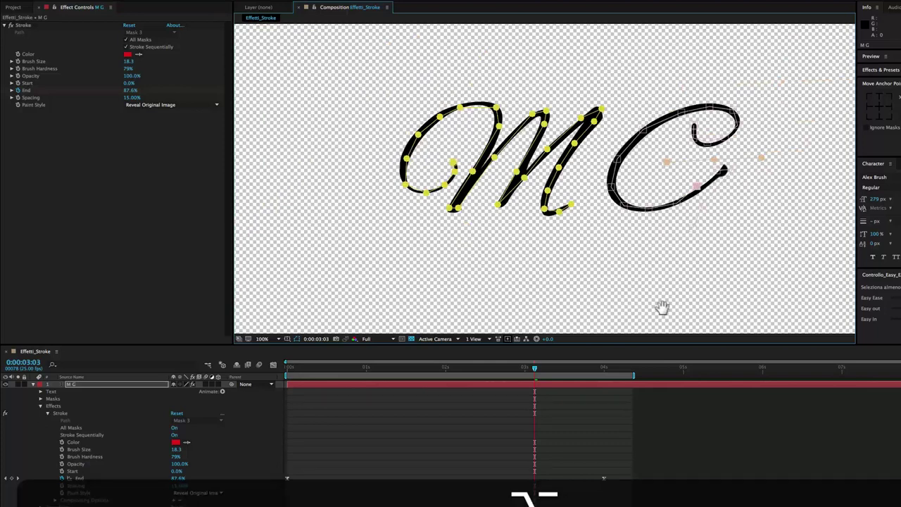
key("space")
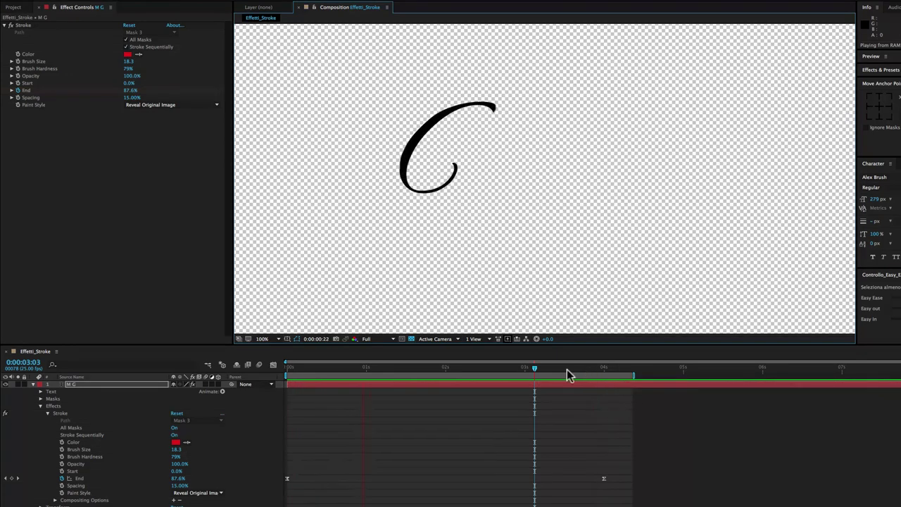
key("space")
Scrub the time indicator to 0:00:02:07, where End is 60.4% and the M completes.
left_click(480, 366)
left_click_drag(480, 366, 467, 367)
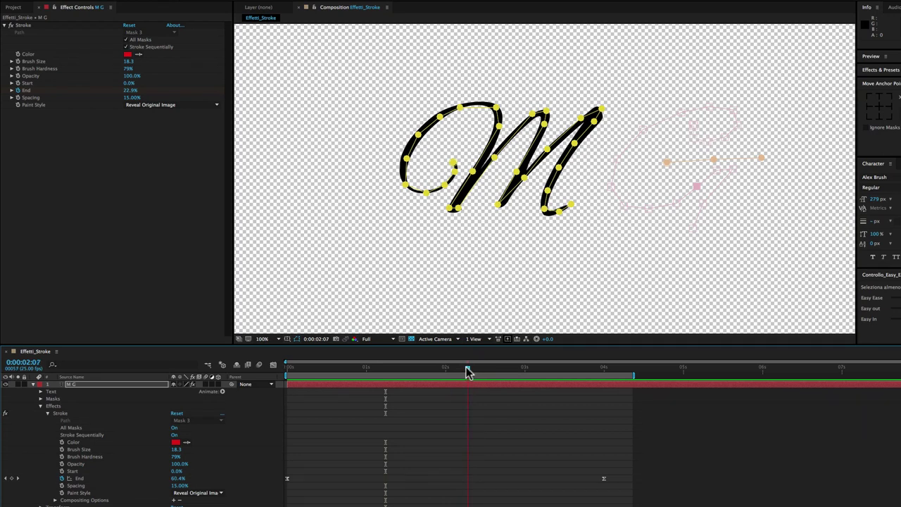
left_click_drag(470, 371, 468, 371)
left_click(470, 372)
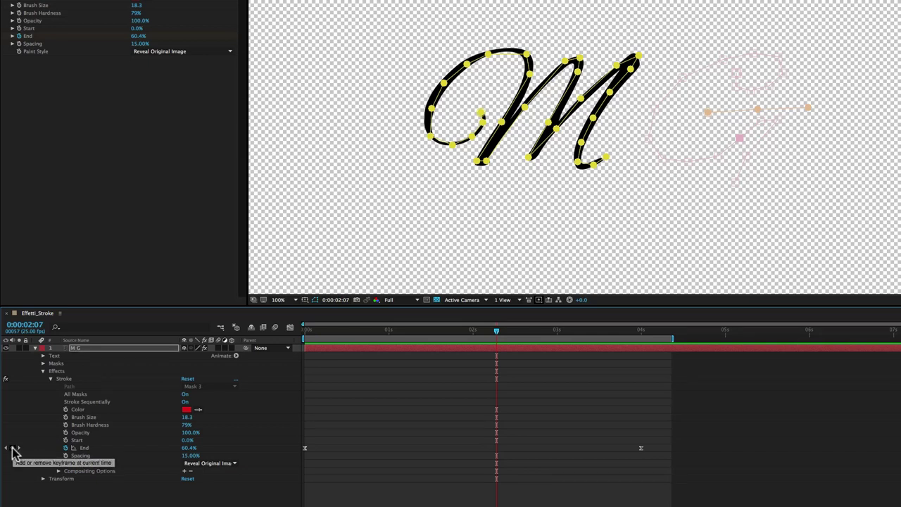
Add Stroke End keyframes at 0:00:02:07 and 0:00:03:09.
left_click(11, 447)
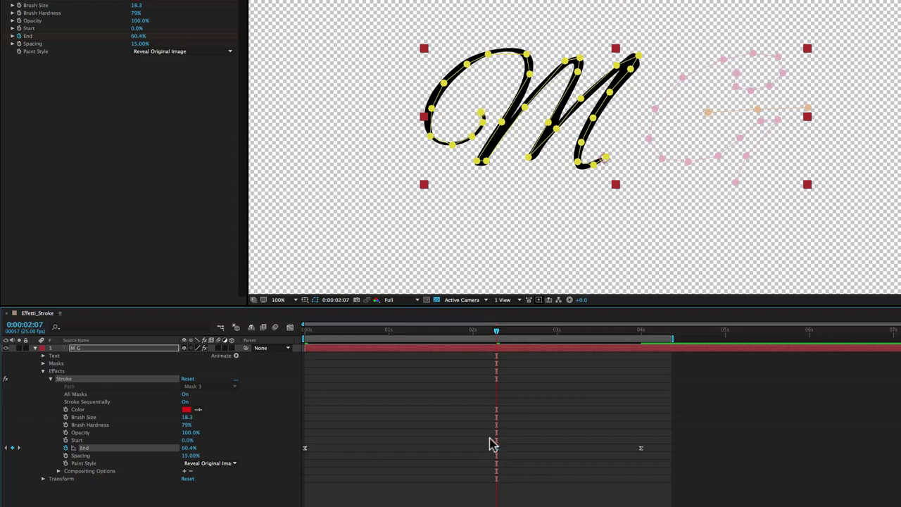
left_click_drag(458, 332, 589, 350)
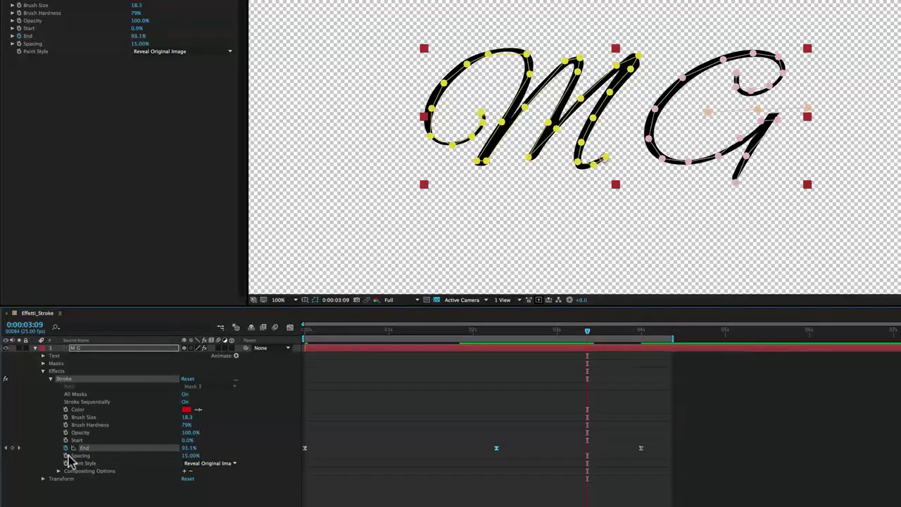
left_click(12, 448)
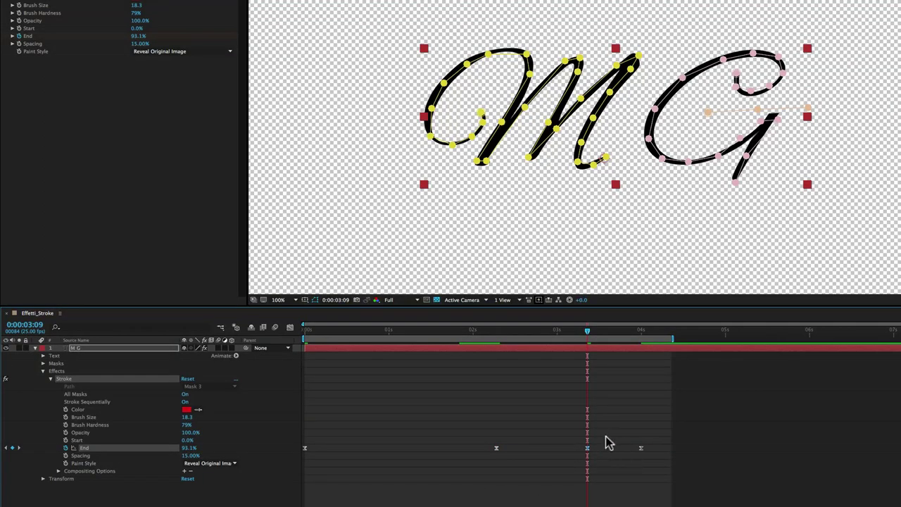
Extend the work area slightly, preview the write-on, then select the End keyframes.
left_click_drag(666, 338, 677, 338)
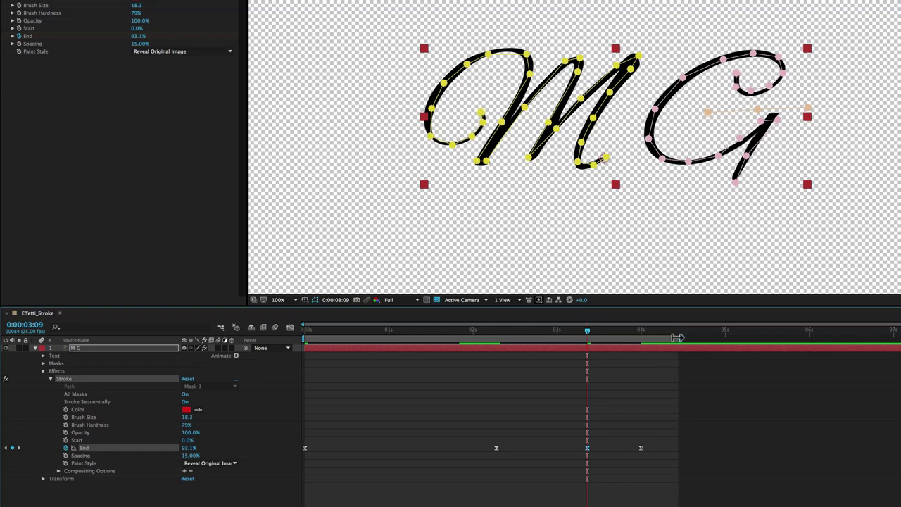
key("space")
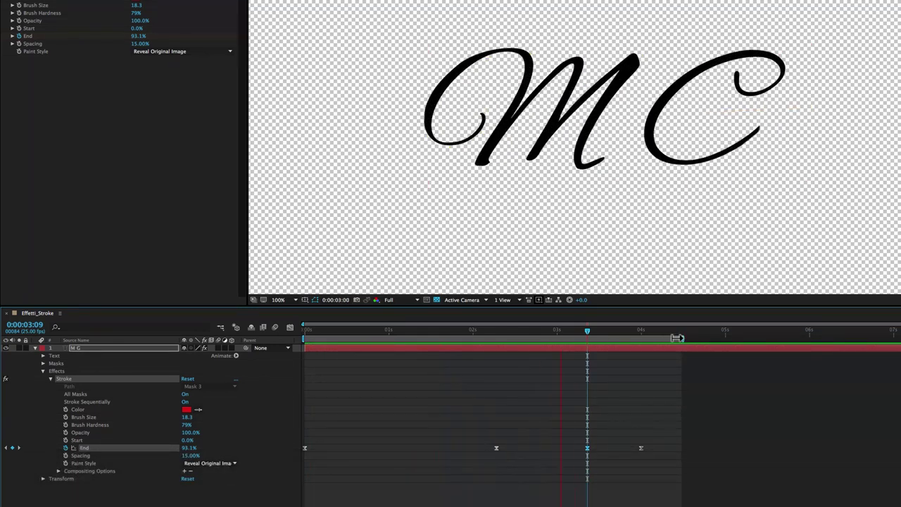
key("space")
left_click(597, 331)
mouse_move(592, 436)
left_mouse_down()
mouse_move(485, 465)
mouse_move(502, 443)
left_mouse_up()
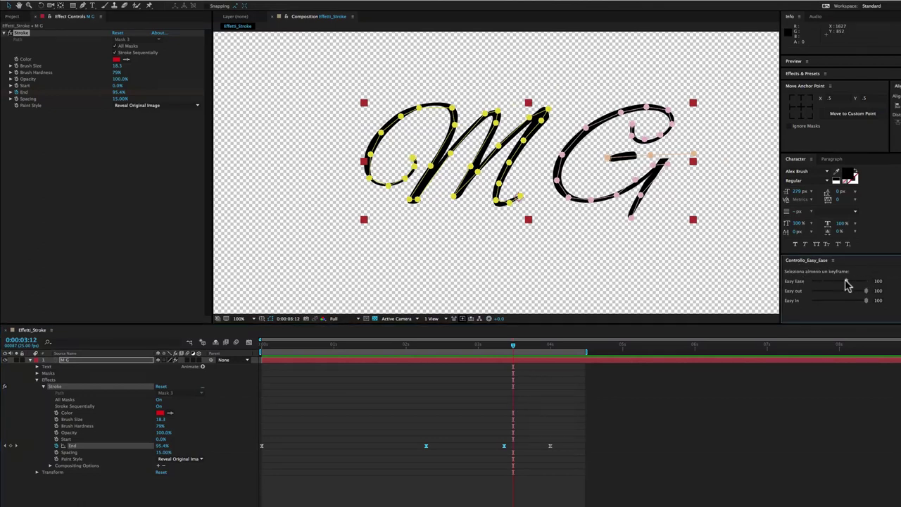
Set the Controllo_Easy_Ease value on the End keyframes to 42 and preview the result.
left_click(838, 285)
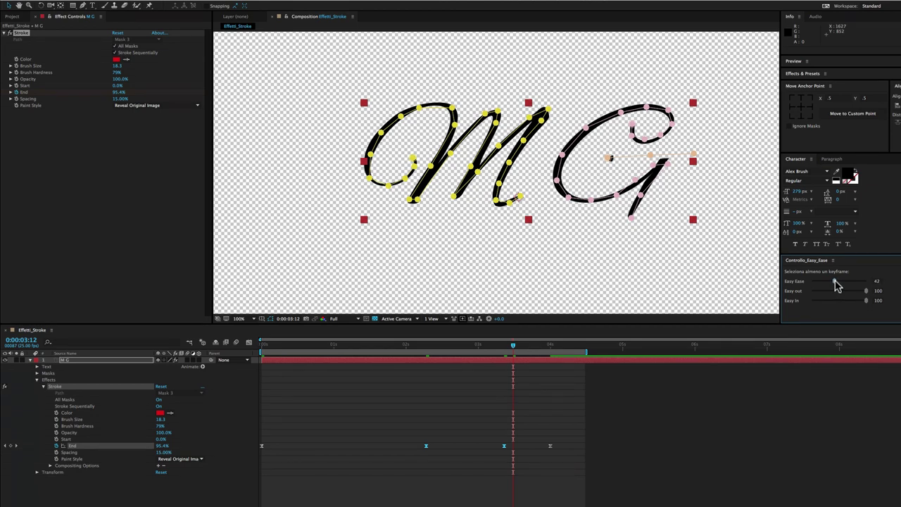
key("space")
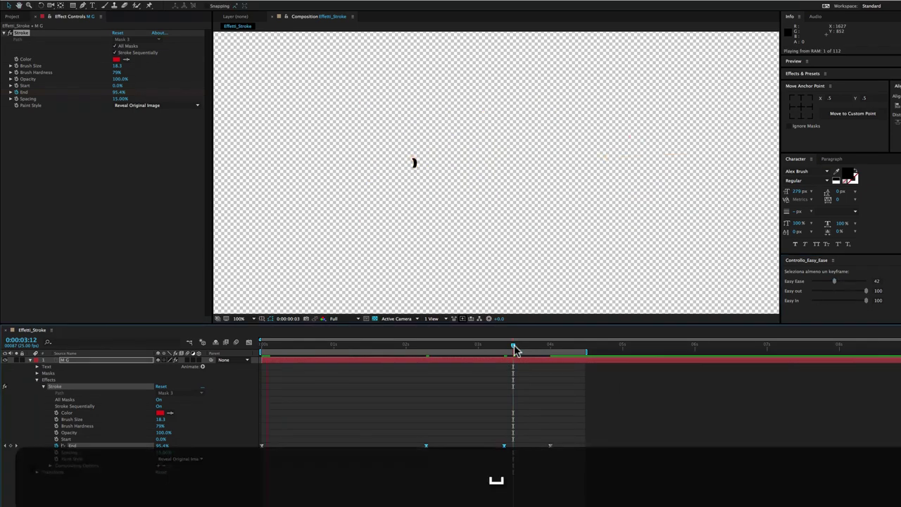